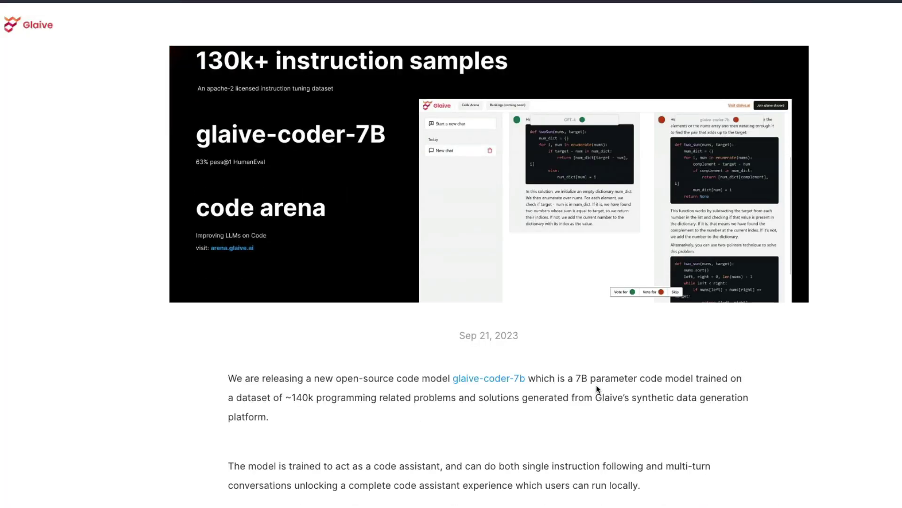
Scroll the glaive-coder-7B release post past the banner to its body text.
{"action": "scroll", "coordinate": [598, 389], "scroll_direction": "down", "scroll_amount": 5}
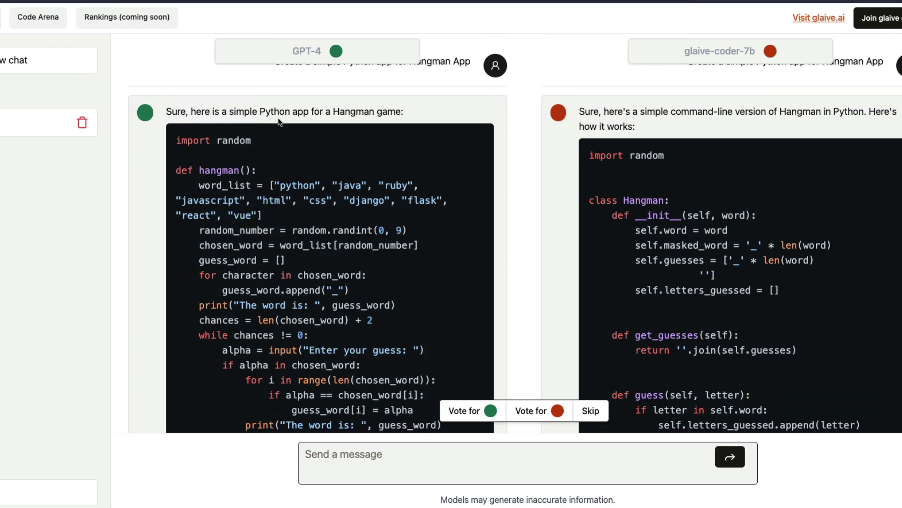
Compare the GPT-4 and glaive-coder-7b Hangman answers, then start selecting glaive-coder-7b's Hangman class code.
{"action": "left_click_drag", "start_coordinate": [175, 170], "coordinate": [280, 171]}
{"action": "scroll", "coordinate": [701, 282], "scroll_direction": "down", "scroll_amount": 10}
{"action": "scroll", "coordinate": [699, 287], "scroll_direction": "down", "scroll_amount": 4}
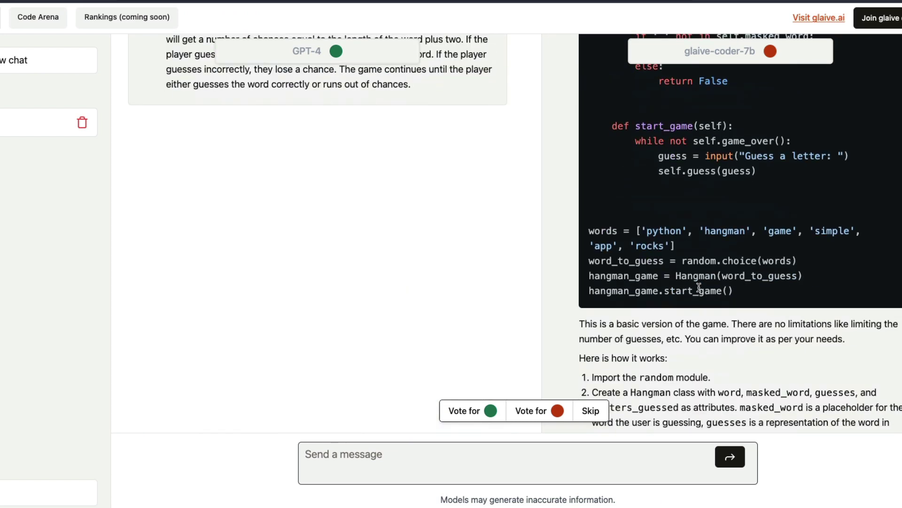
{"action": "scroll", "coordinate": [699, 286], "scroll_direction": "down", "scroll_amount": 2}
{"action": "scroll", "coordinate": [699, 287], "scroll_direction": "up", "scroll_amount": 4}
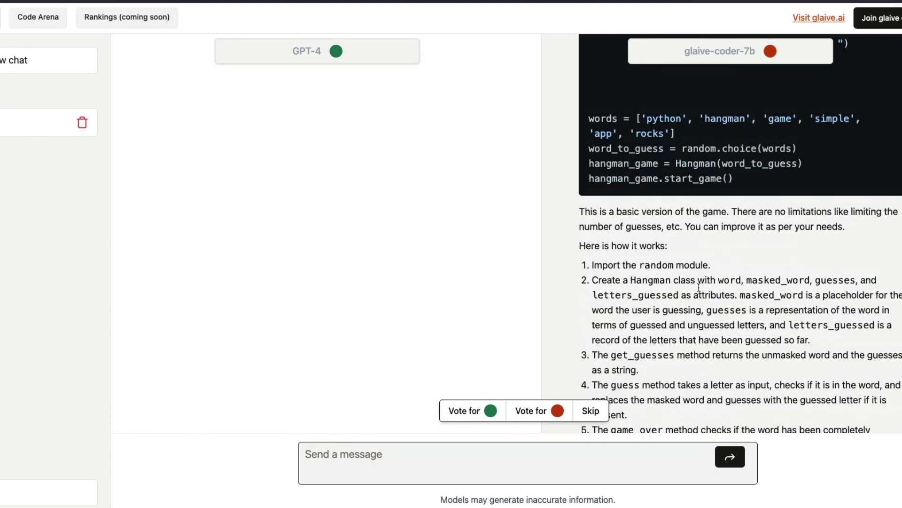
{"action": "scroll", "coordinate": [701, 290], "scroll_direction": "up", "scroll_amount": 15}
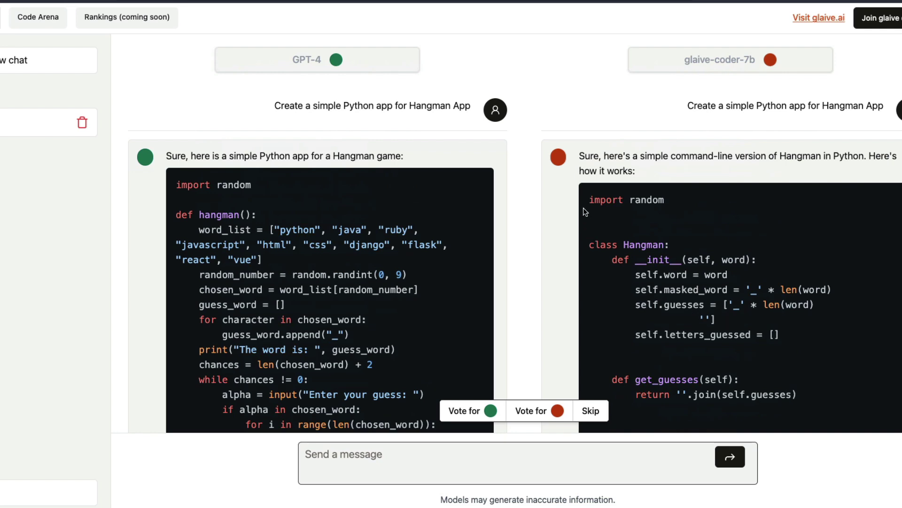
{"action": "left_click_drag", "start_coordinate": [586, 201], "coordinate": [702, 369]}
{"action": "scroll", "coordinate": [702, 367], "scroll_direction": "down", "scroll_amount": 10}
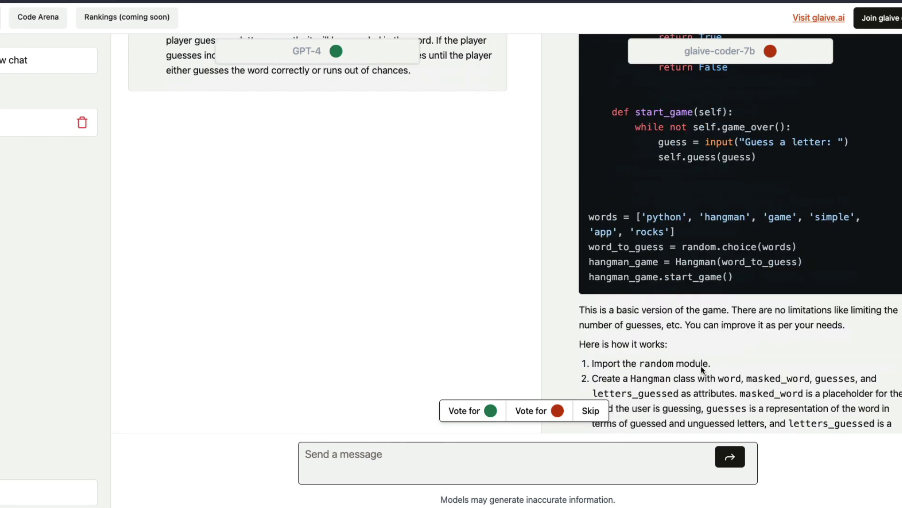
Finish selecting the glaive-coder-7b code, run hangman.py, and locate the error on line 8.
{"action": "left_click", "coordinate": [734, 281], "text": "shift"}
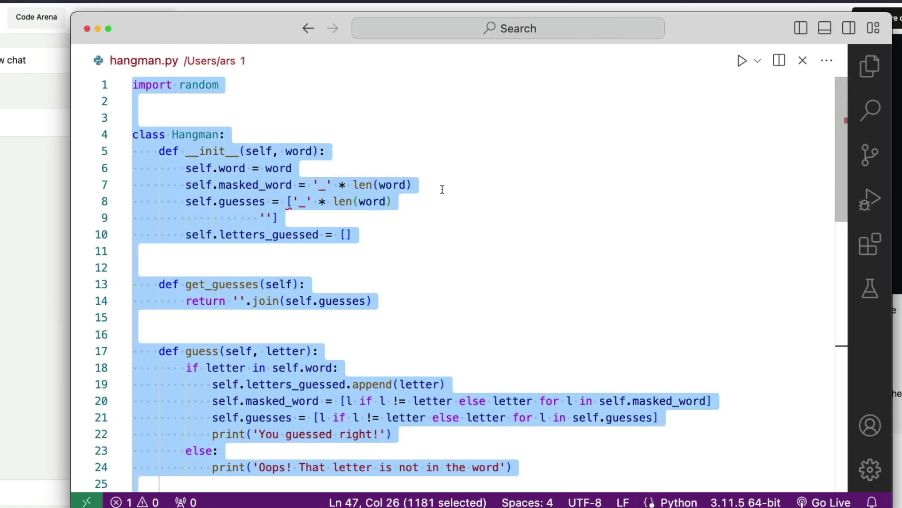
{"action": "key", "text": "ctrl+F5"}
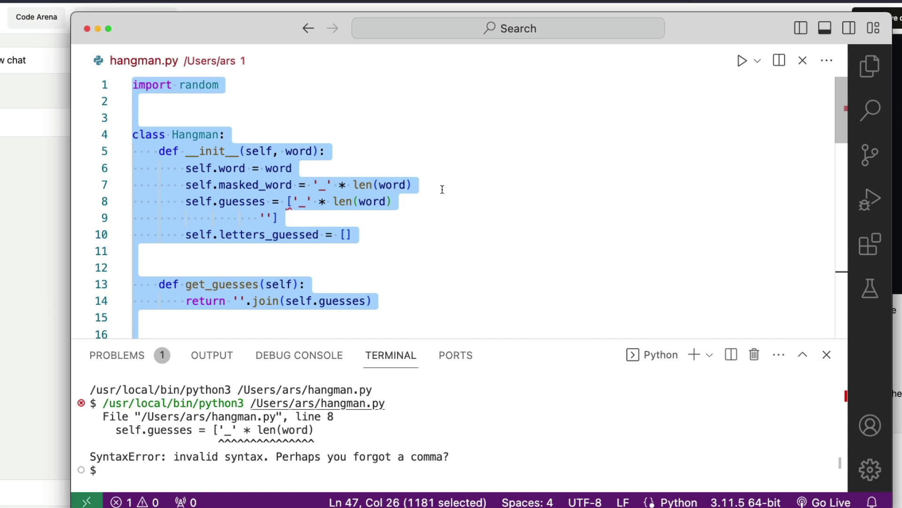
{"action": "left_click", "coordinate": [292, 168]}
{"action": "left_click", "coordinate": [287, 202]}
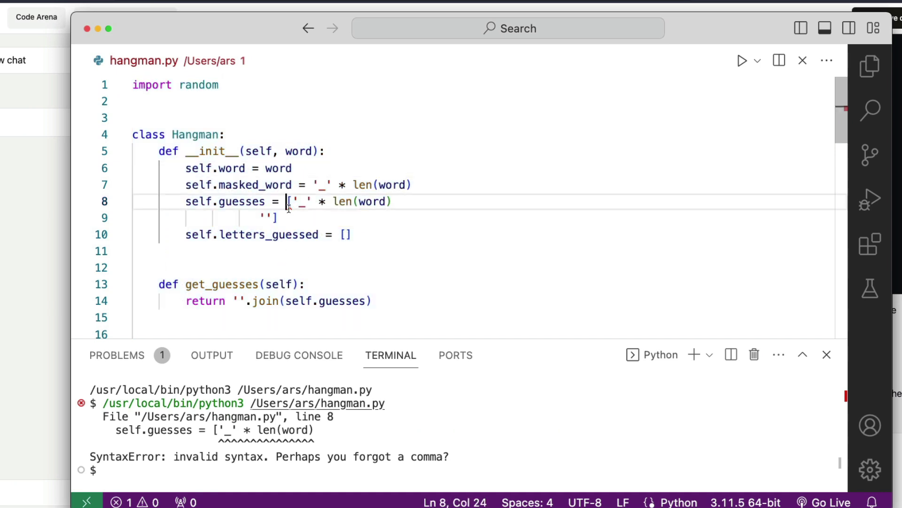
{"action": "key", "text": "End"}
{"action": "key", "text": "Up"}
{"action": "left_click", "coordinate": [288, 203]}
Check the original self.guesses expression in the arena's glaive-coder-7b code.
{"action": "key", "text": "super+Tab"}
{"action": "scroll", "coordinate": [690, 221], "scroll_direction": "up", "scroll_amount": 10}
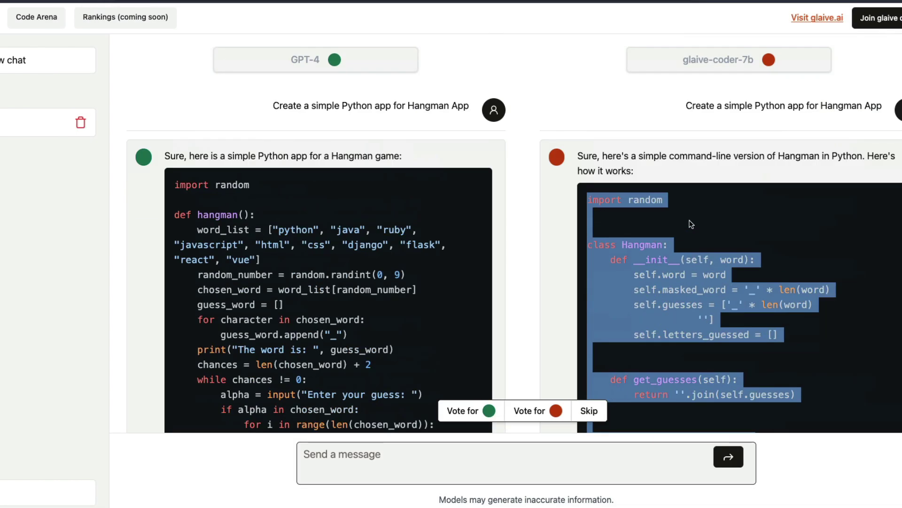
{"action": "left_click", "coordinate": [773, 308]}
{"action": "left_click_drag", "start_coordinate": [715, 320], "coordinate": [724, 303]}
{"action": "left_click", "coordinate": [719, 301]}
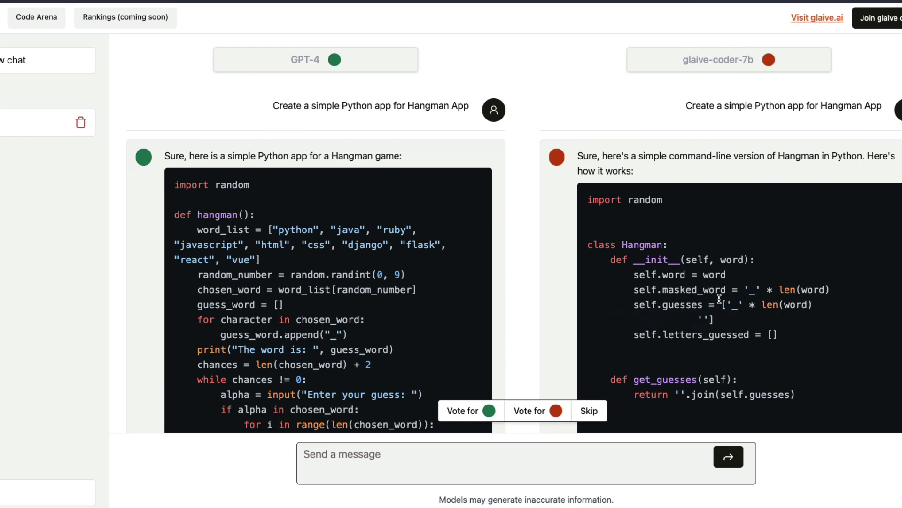
Join line 9's leftover quotes onto line 8 and delete the stray '' quotes.
{"action": "key", "text": "super+Tab"}
{"action": "left_click", "coordinate": [261, 220]}
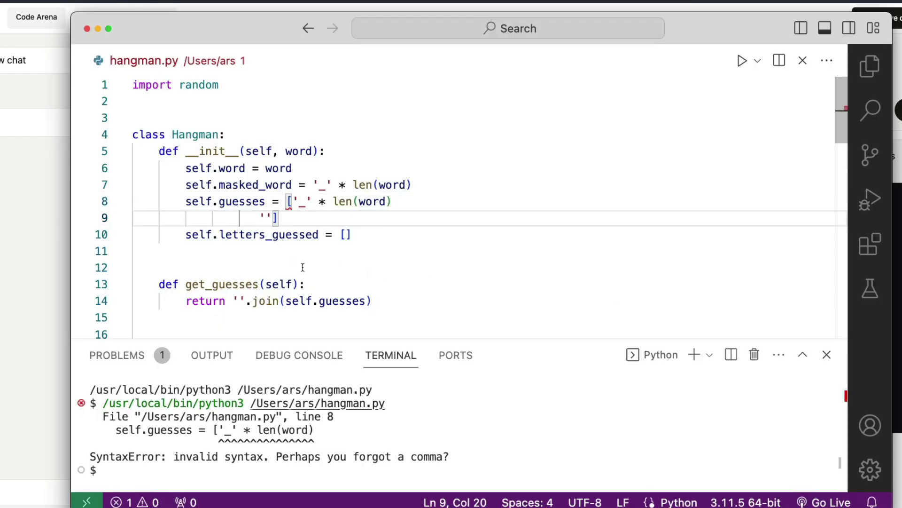
{"action": "key", "text": "BackSpace"}
{"action": "key", "text": "BackSpace"}
{"action": "key", "text": "BackSpace"}
{"action": "key", "text": "BackSpace"}
{"action": "key", "text": "BackSpace"}
{"action": "key", "text": "BackSpace"}
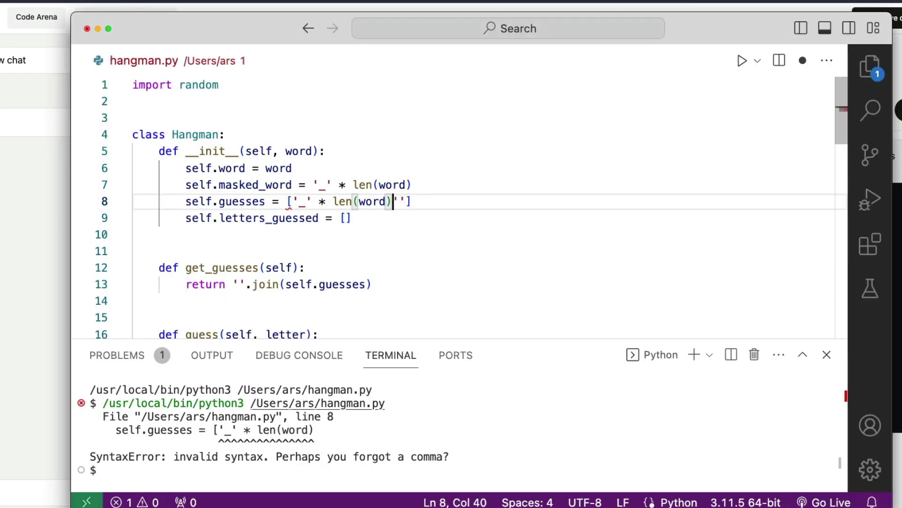
{"action": "left_click", "coordinate": [486, 327]}
{"action": "left_click", "coordinate": [418, 202]}
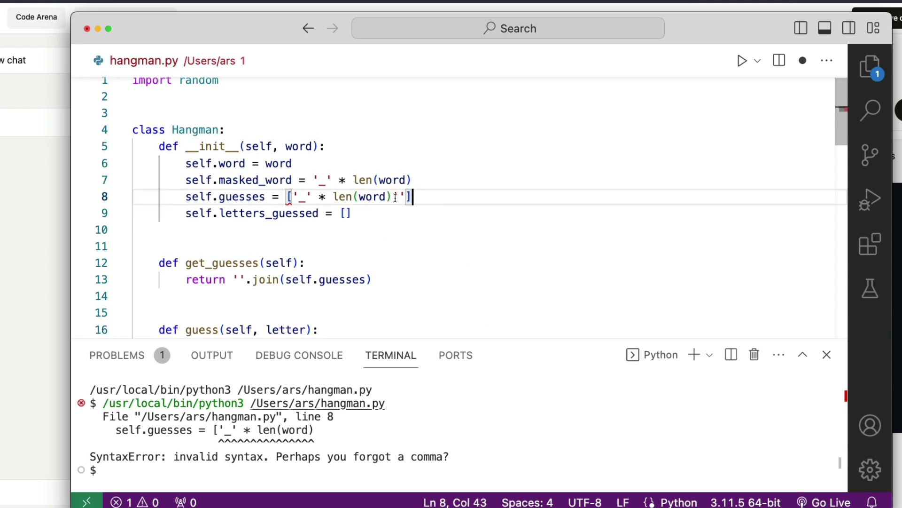
{"action": "left_click_drag", "start_coordinate": [393, 196], "coordinate": [405, 197]}
{"action": "key", "text": "BackSpace"}
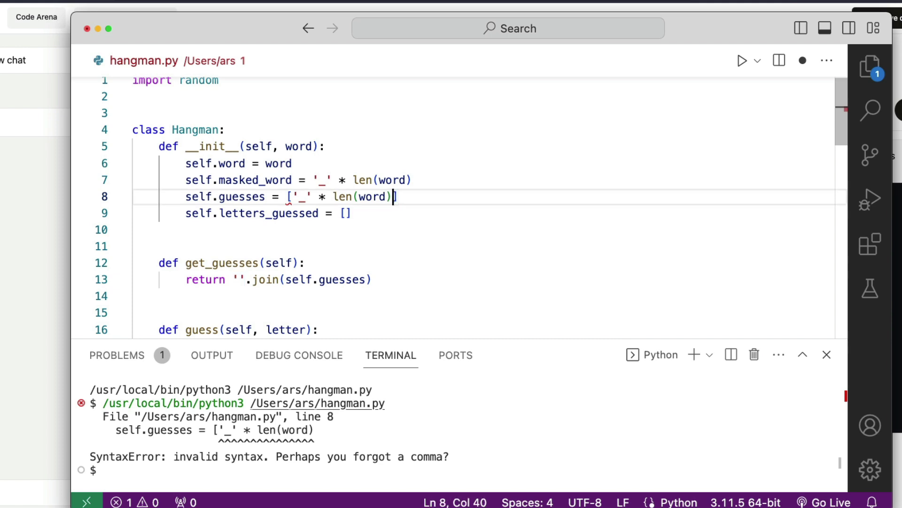
{"action": "left_click", "coordinate": [407, 249]}
Save and run the corrected hangman.py, then focus its terminal.
{"action": "key", "text": "super+a"}
{"action": "key", "text": "super+s"}
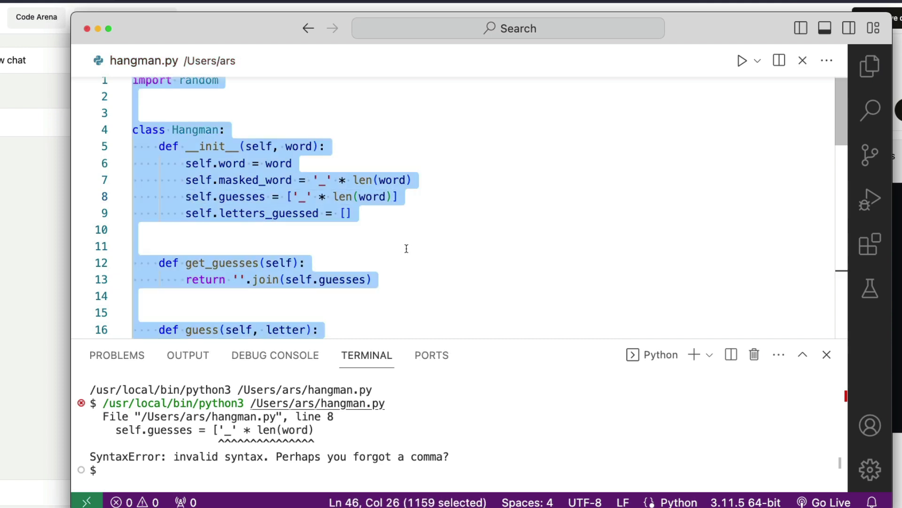
{"action": "key", "text": "ctrl+F5"}
{"action": "scroll", "coordinate": [406, 282], "scroll_direction": "down", "scroll_amount": 1}
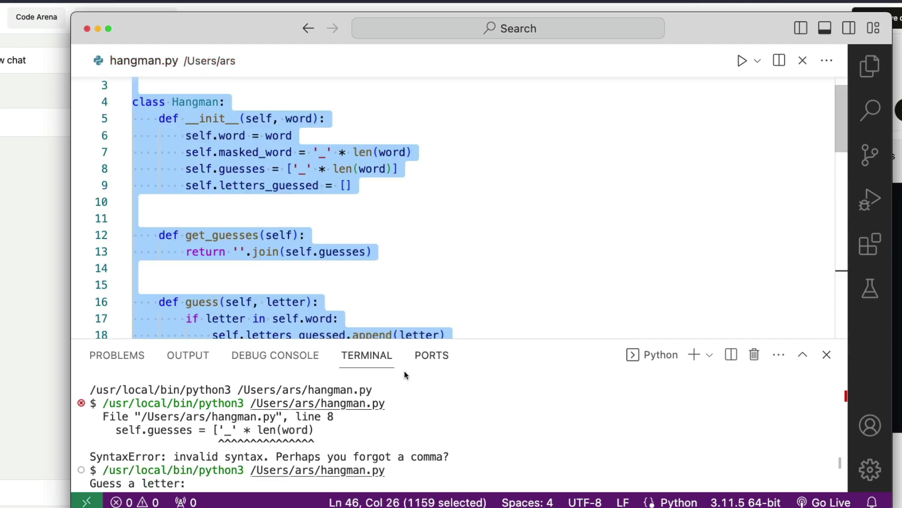
{"action": "left_click", "coordinate": [232, 474]}
Guess 'game', then g and letters a through l, seeing correct guesses stay underscores.
{"action": "type", "text": "game"}
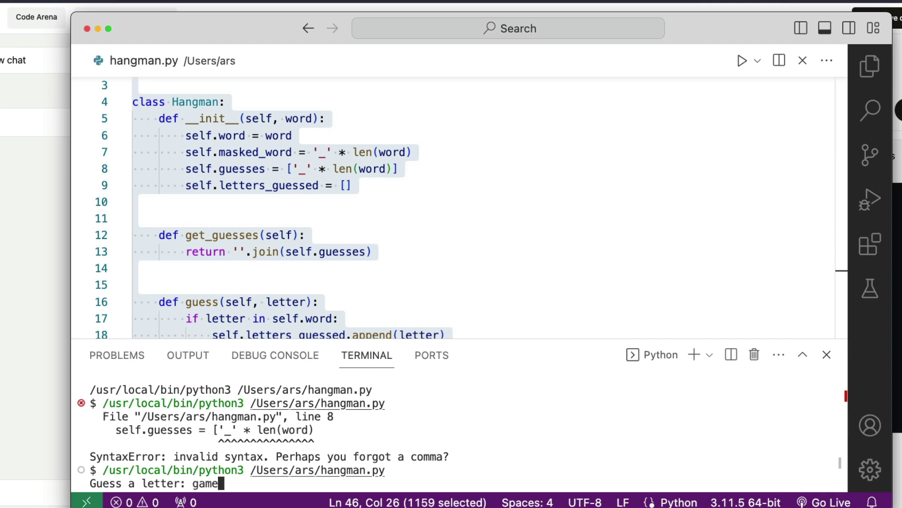
{"action": "key", "text": "Return"}
{"action": "type", "text": "g"}
{"action": "key", "text": "Return"}
{"action": "type", "text": "a letter:"}
{"action": "key", "text": "Return"}
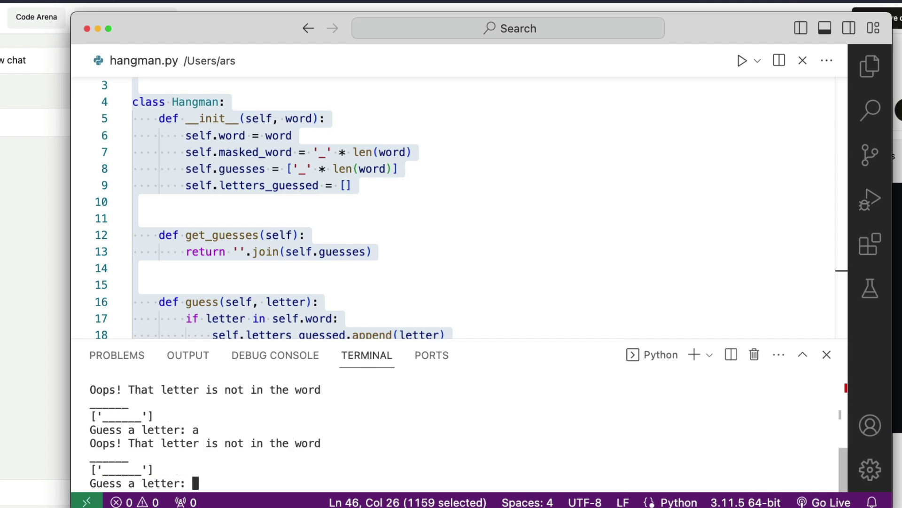
{"action": "type", "text": "b"}
{"action": "key", "text": "Return"}
{"action": "type", "text": "c"}
{"action": "key", "text": "Return"}
{"action": "type", "text": "d"}
{"action": "key", "text": "Return"}
{"action": "type", "text": "e"}
{"action": "key", "text": "Return"}
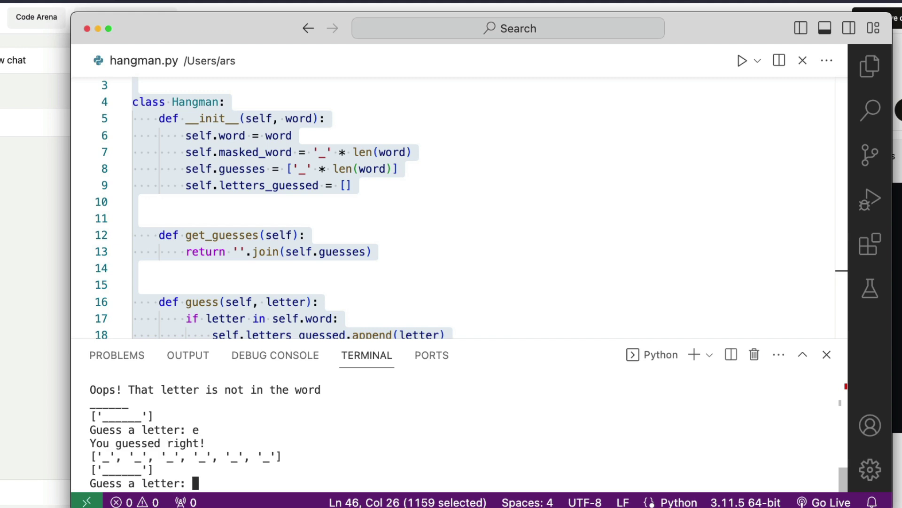
{"action": "type", "text": "f"}
{"action": "key", "text": "Return"}
{"action": "type", "text": "g"}
{"action": "key", "text": "Return"}
{"action": "type", "text": "h"}
{"action": "key", "text": "Return"}
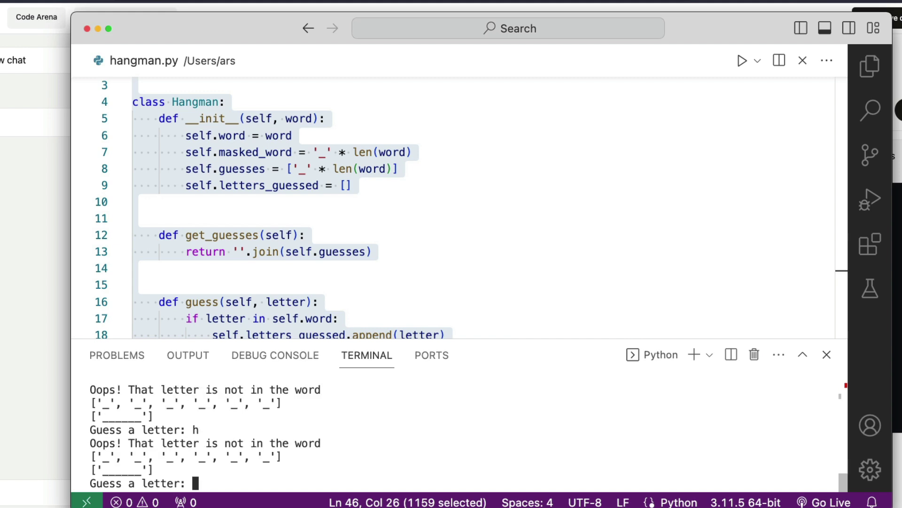
{"action": "type", "text": "i"}
{"action": "key", "text": "Return"}
{"action": "type", "text": "j"}
{"action": "key", "text": "Return"}
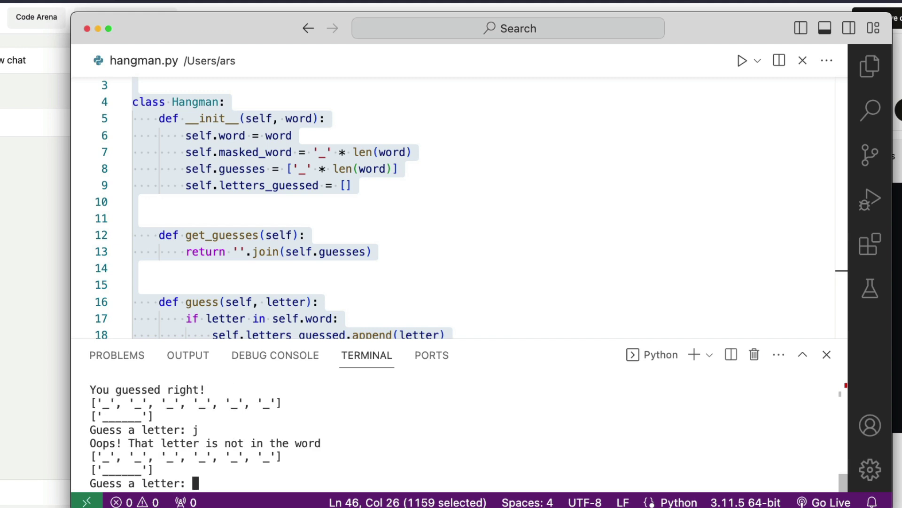
{"action": "type", "text": "k"}
{"action": "key", "text": "Return"}
{"action": "type", "text": "l"}
{"action": "key", "text": "Return"}
{"action": "type", "text": "n"}
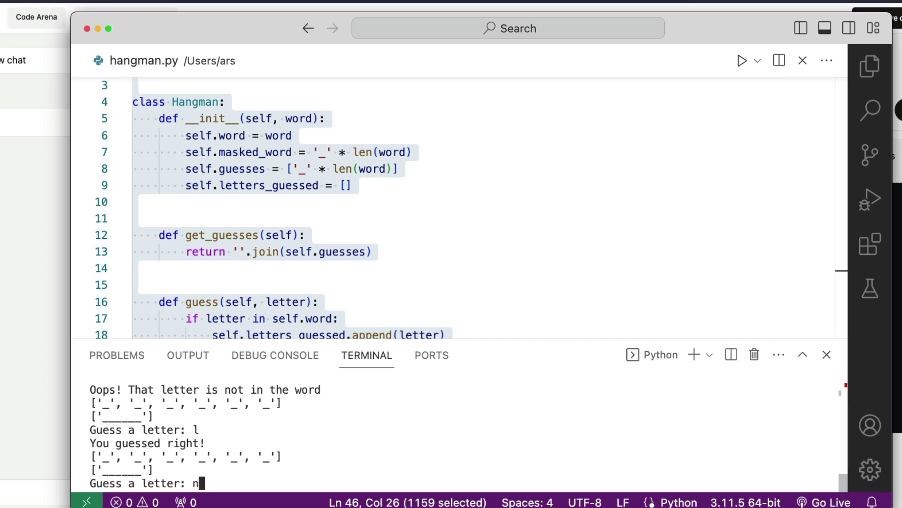
{"action": "key", "text": "BackSpace"}
Copy GPT-4's Hangman code from the Code Arena page.
{"action": "type", "text": "mn"}
{"action": "left_click", "coordinate": [14, 370]}
{"action": "left_click_drag", "start_coordinate": [174, 185], "coordinate": [233, 387]}
{"action": "scroll", "coordinate": [295, 334], "scroll_direction": "down", "scroll_amount": 5}
{"action": "key", "text": "super+c"}
{"action": "key", "text": "super+Tab"}
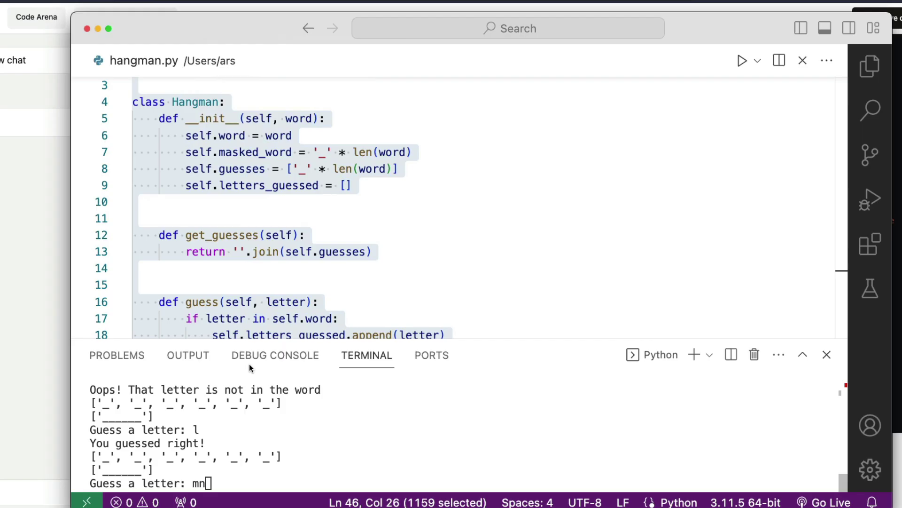
Replace hangman.py's contents with the GPT-4 code, save, and run it.
{"action": "left_click", "coordinate": [323, 250]}
{"action": "key", "text": "super+a"}
{"action": "key", "text": "super+v"}
{"action": "key", "text": "super+a"}
{"action": "key", "text": "super+s"}
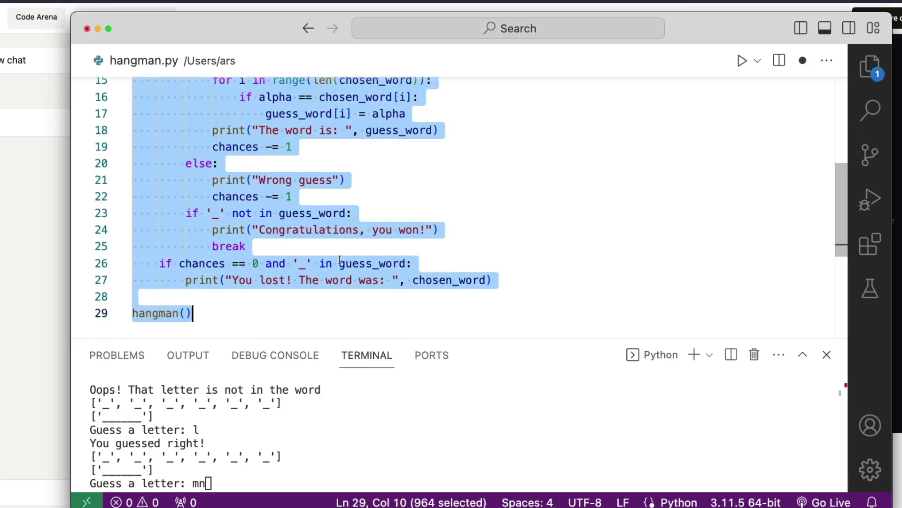
{"action": "key", "text": "ctrl+alt+n"}
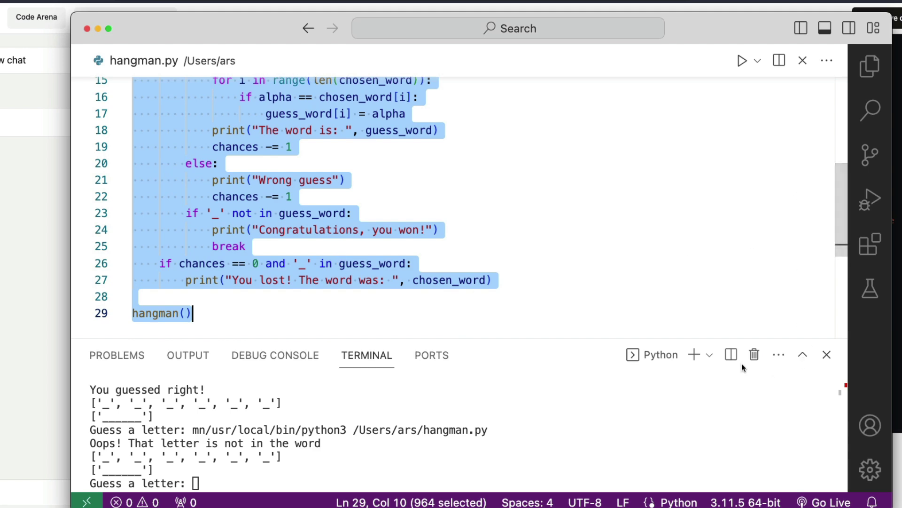
Stop the running game with Ctrl+C and rerun the GPT-4 hangman.py.
{"action": "left_click", "coordinate": [442, 415]}
{"action": "key", "text": "ctrl+c"}
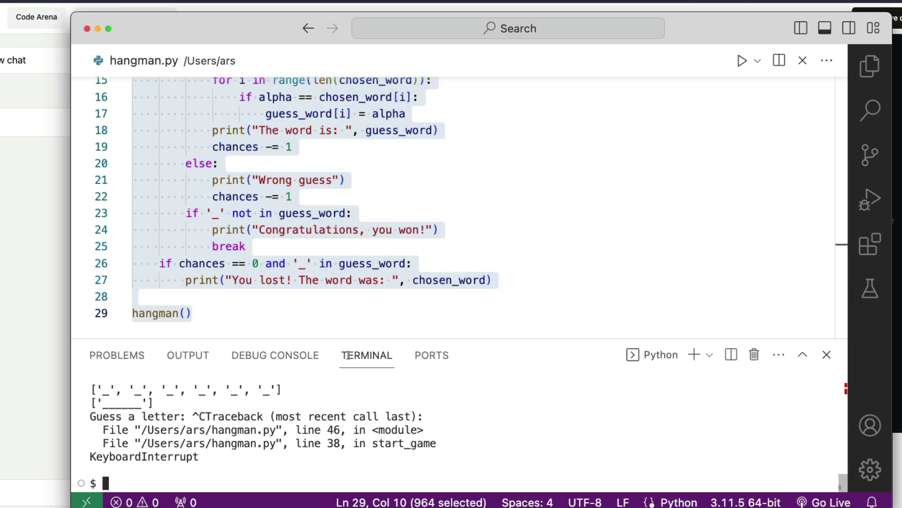
{"action": "key", "text": "super+a"}
{"action": "left_click", "coordinate": [573, 230]}
{"action": "key", "text": "super+a"}
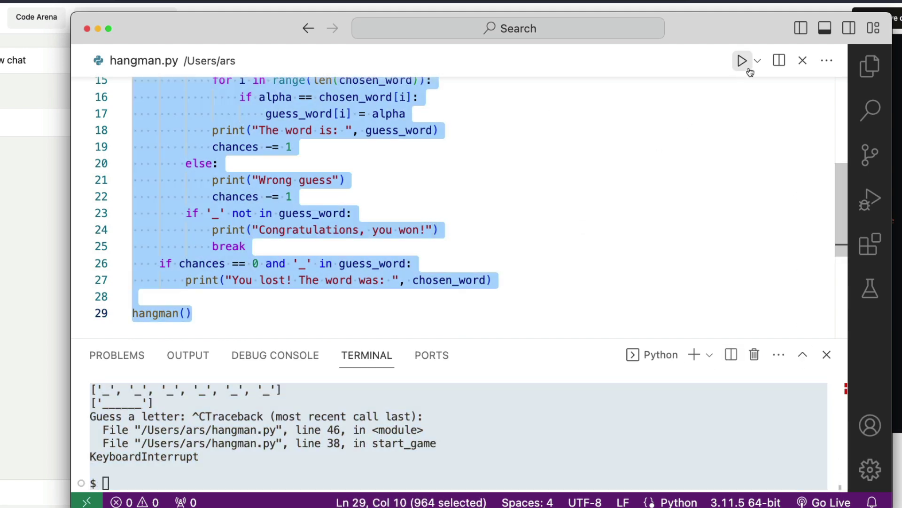
{"action": "left_click", "coordinate": [750, 72]}
Guess c, c, b, d and e until 'You lost! The word was: vue' appears.
{"action": "left_click", "coordinate": [304, 478]}
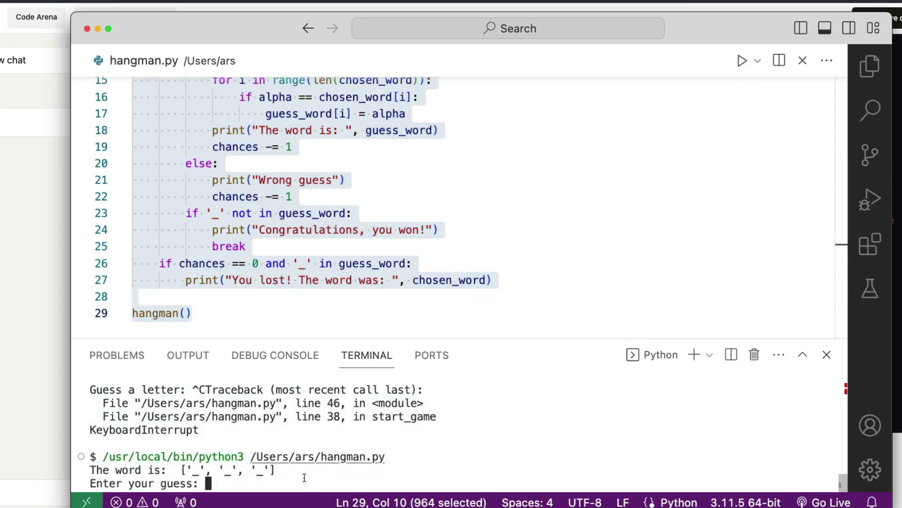
{"action": "type", "text": "ca"}
{"action": "key", "text": "BackSpace"}
{"action": "key", "text": "Return"}
{"action": "type", "text": "c"}
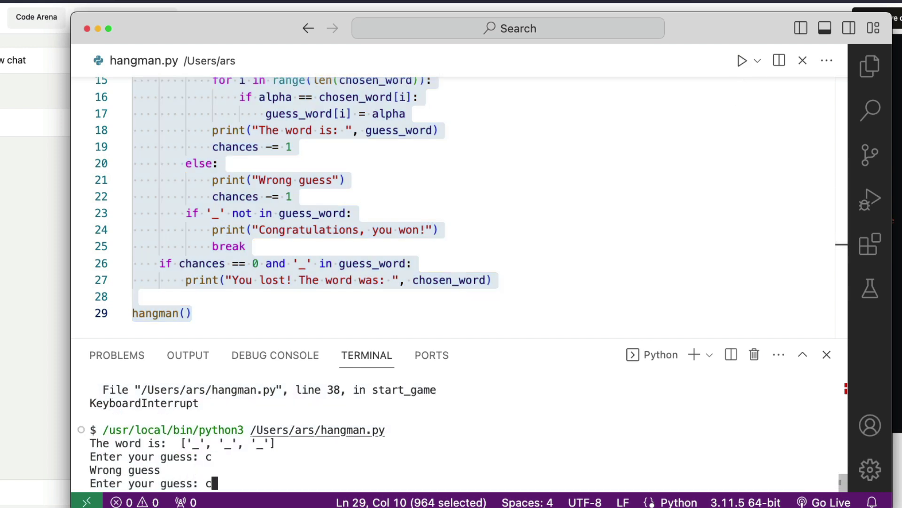
{"action": "key", "text": "Return"}
{"action": "type", "text": "b"}
{"action": "key", "text": "Return"}
{"action": "type", "text": "d"}
{"action": "key", "text": "Return"}
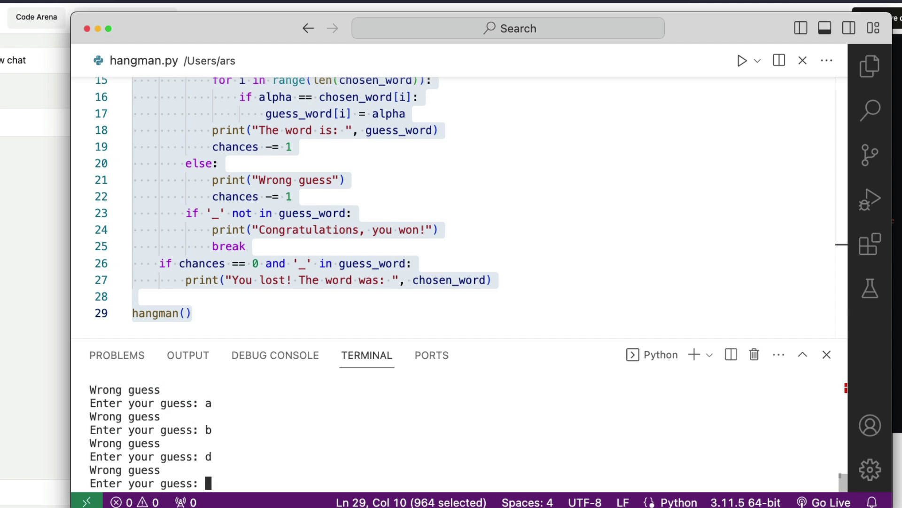
{"action": "type", "text": "e"}
{"action": "key", "text": "Return"}
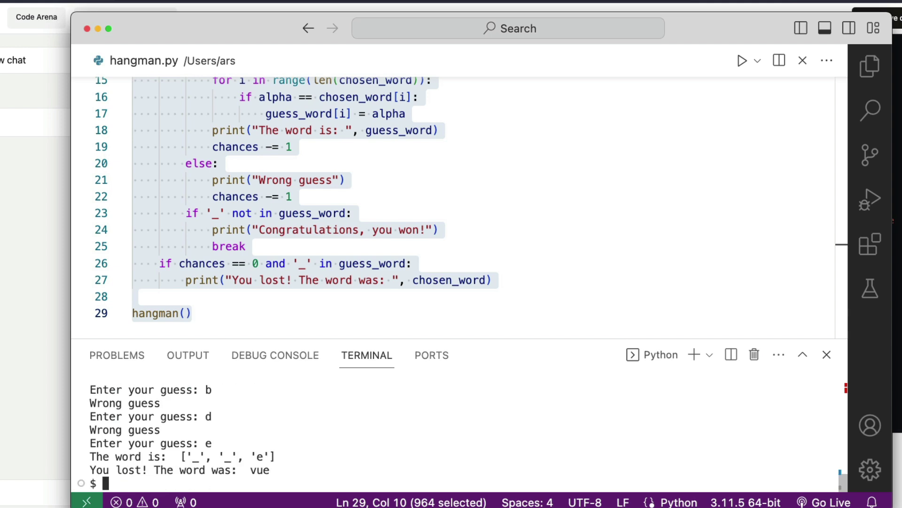
{"action": "left_click_drag", "start_coordinate": [285, 475], "coordinate": [79, 461]}
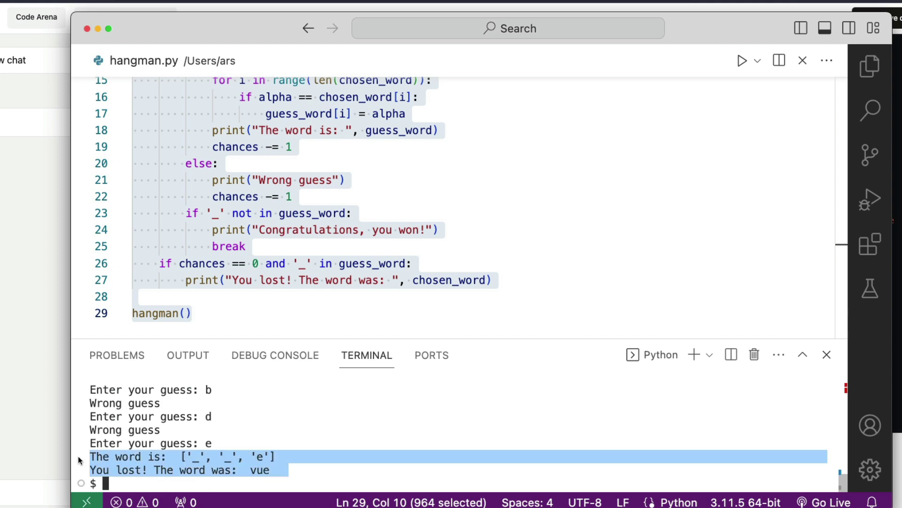
{"action": "left_click", "coordinate": [256, 454]}
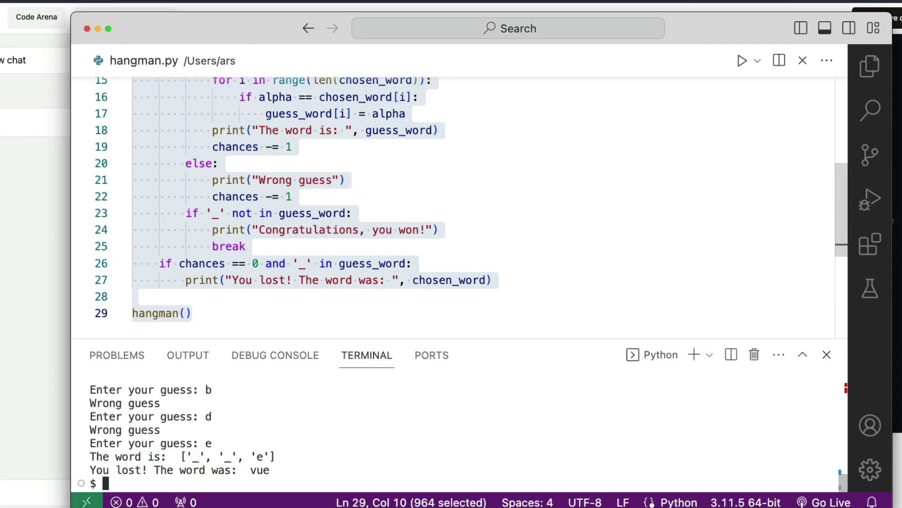
Submit 'Create a simple Python pomodoro app with gui' to both models in the arena chat.
{"action": "left_click", "coordinate": [899, 207]}
{"action": "scroll", "coordinate": [358, 305], "scroll_direction": "up", "scroll_amount": 5}
{"action": "left_click", "coordinate": [301, 285]}
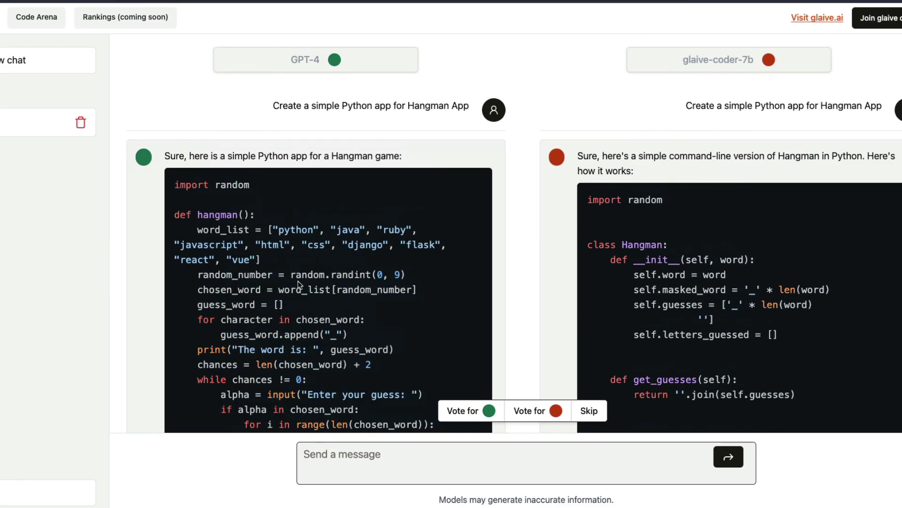
{"action": "scroll", "coordinate": [401, 390], "scroll_direction": "down", "scroll_amount": 5}
{"action": "left_click", "coordinate": [386, 459]}
{"action": "type", "text": "Create "}
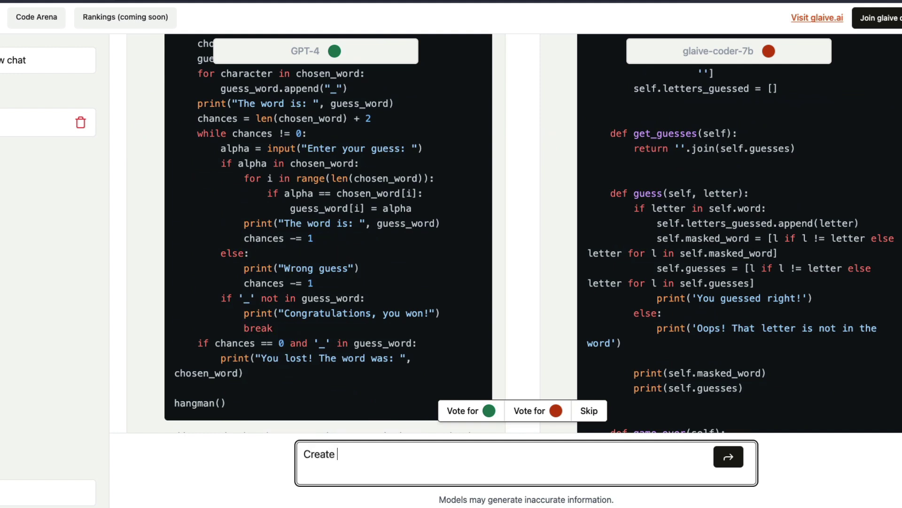
{"action": "type", "text": "a simple Python pomodor"}
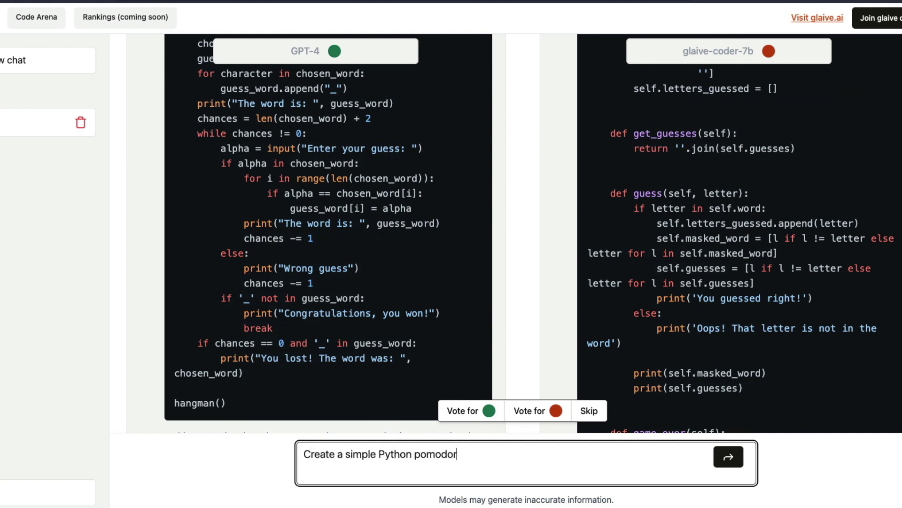
{"action": "type", "text": "o app with gui"}
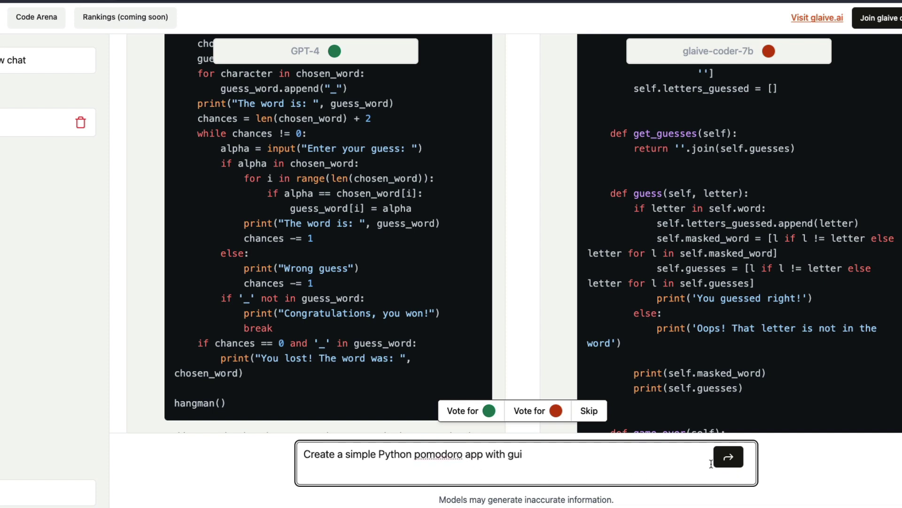
{"action": "left_click", "coordinate": [728, 456]}
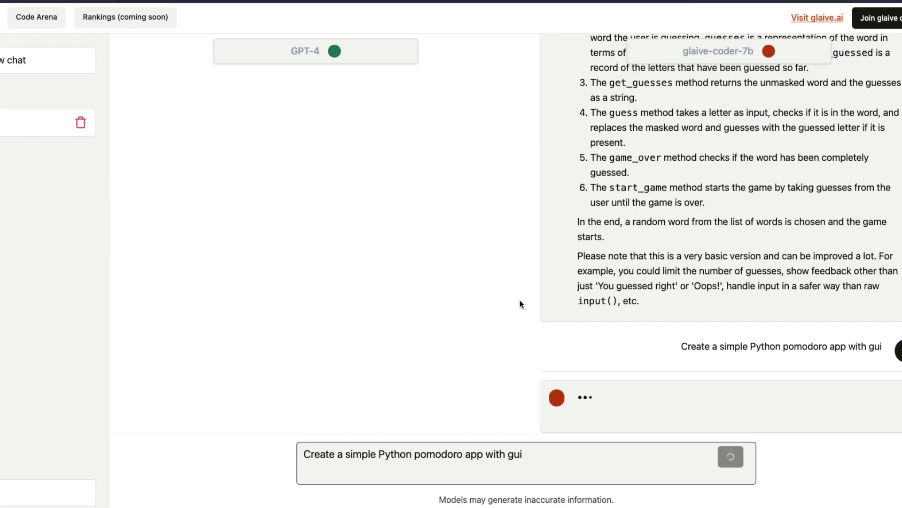
{"action": "scroll", "coordinate": [537, 295], "scroll_direction": "up", "scroll_amount": 1}
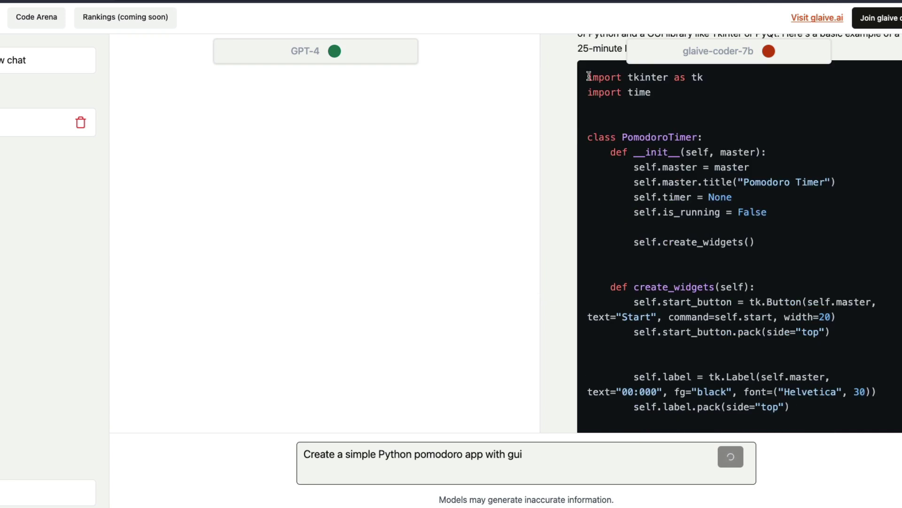
Drag-select glaive-coder-7b's Pomodoro code from 'import tkinter' downward.
{"action": "left_click_drag", "start_coordinate": [588, 77], "coordinate": [664, 260]}
{"action": "scroll", "coordinate": [664, 324], "scroll_direction": "down", "scroll_amount": 10}
Paste the copied Pomodoro code over hangman.py, save, and run it.
{"action": "key", "text": "super+c"}
{"action": "key", "text": "super+Tab"}
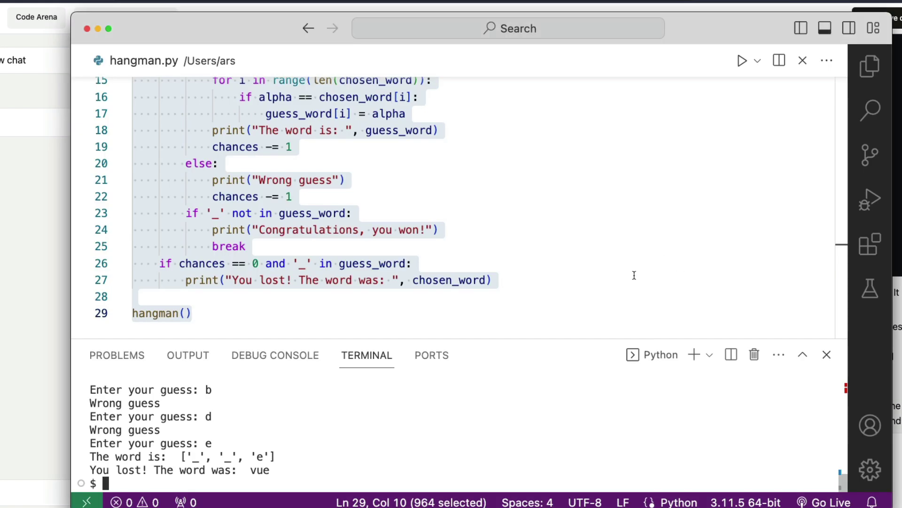
{"action": "left_click", "coordinate": [428, 258]}
{"action": "key", "text": "super+a"}
{"action": "key", "text": "super+v"}
{"action": "key", "text": "super+a"}
{"action": "key", "text": "super+s"}
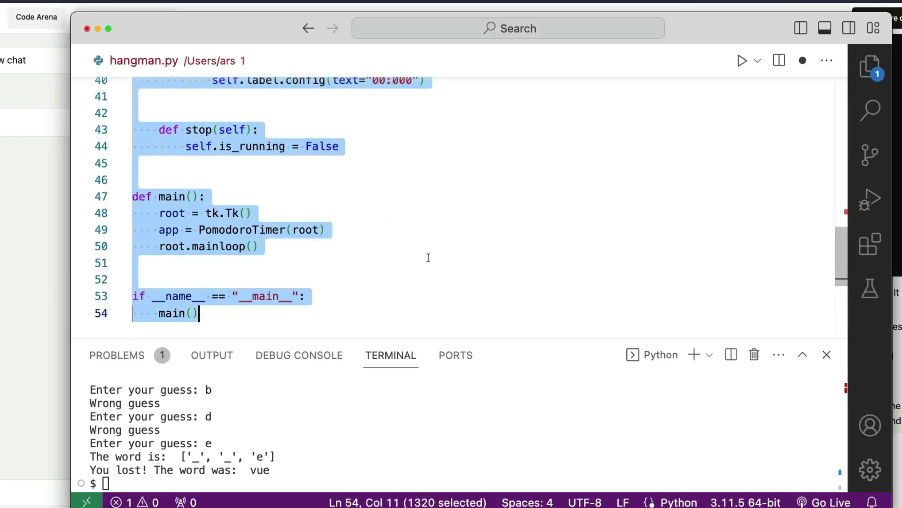
{"action": "key", "text": "ctrl+F5"}
Add the missing ')' at the end of line 36 and rerun the script.
{"action": "left_click", "coordinate": [310, 296]}
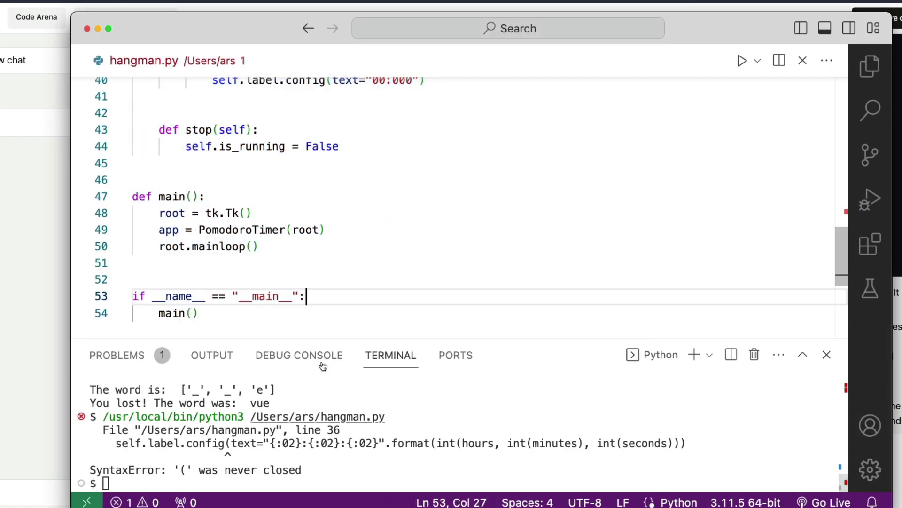
{"action": "scroll", "coordinate": [237, 198], "scroll_direction": "up", "scroll_amount": 2}
{"action": "scroll", "coordinate": [237, 198], "scroll_direction": "up", "scroll_amount": 10}
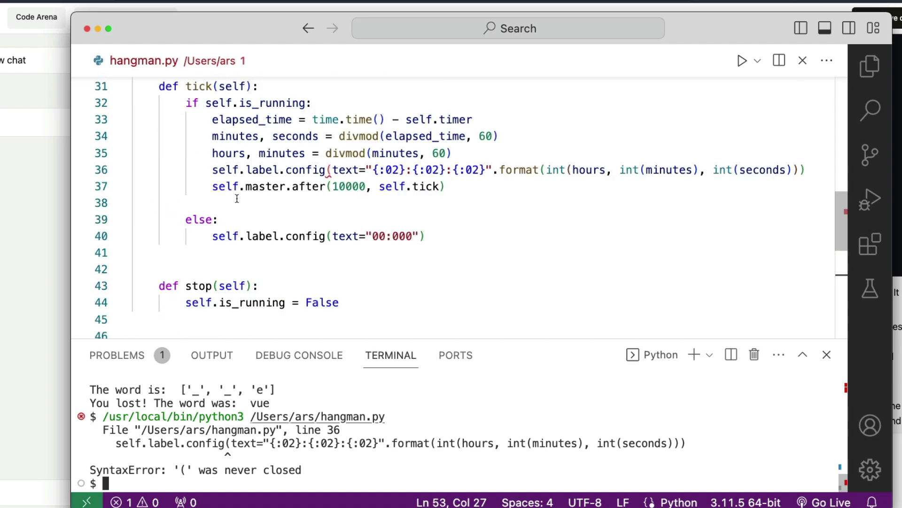
{"action": "scroll", "coordinate": [371, 284], "scroll_direction": "down", "scroll_amount": 2}
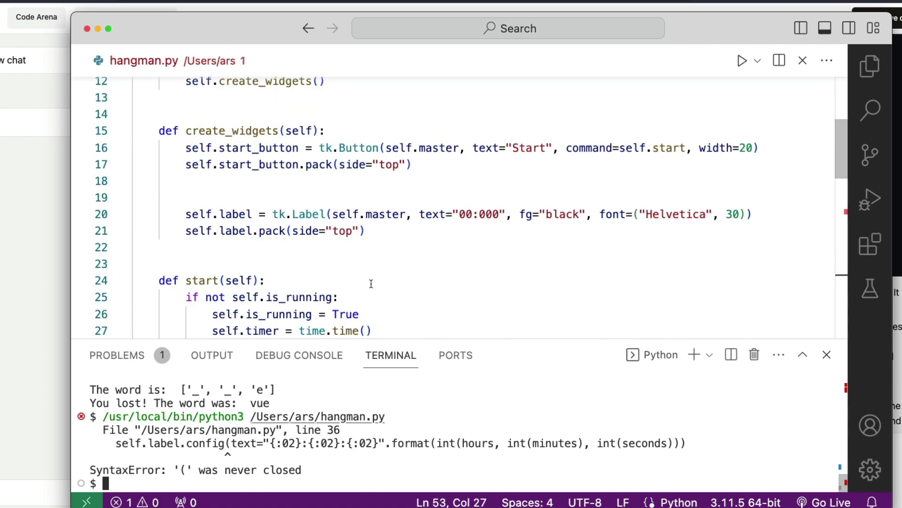
{"action": "left_click", "coordinate": [353, 285]}
{"action": "scroll", "coordinate": [350, 286], "scroll_direction": "down", "scroll_amount": 4}
{"action": "scroll", "coordinate": [346, 287], "scroll_direction": "down", "scroll_amount": 1}
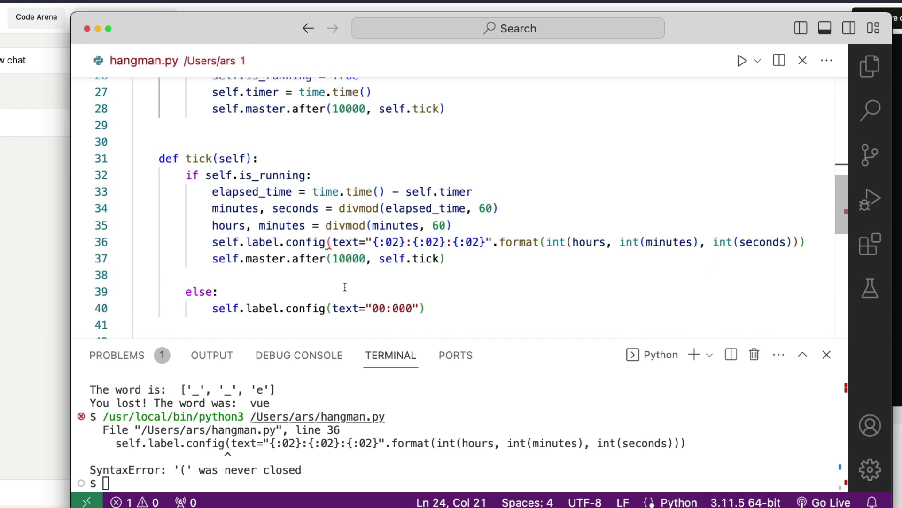
{"action": "left_click", "coordinate": [333, 241]}
{"action": "left_click", "coordinate": [807, 242]}
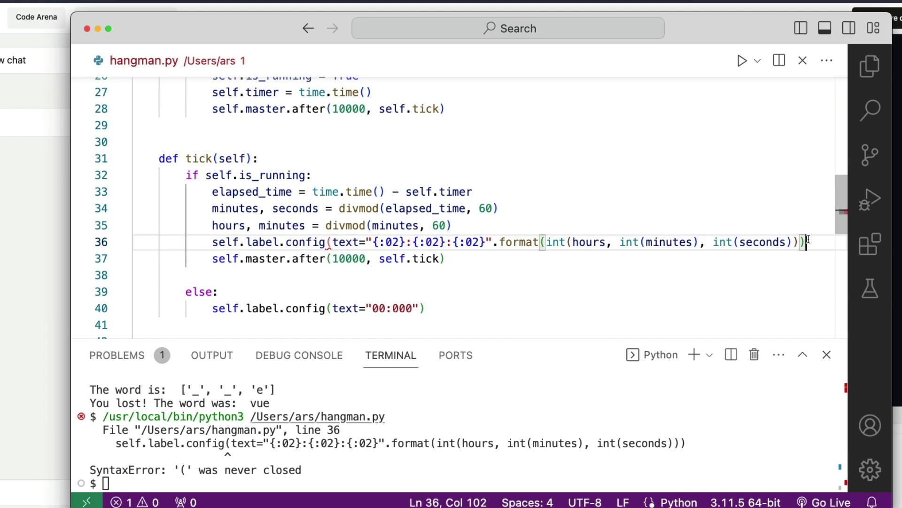
{"action": "type", "text": ")"}
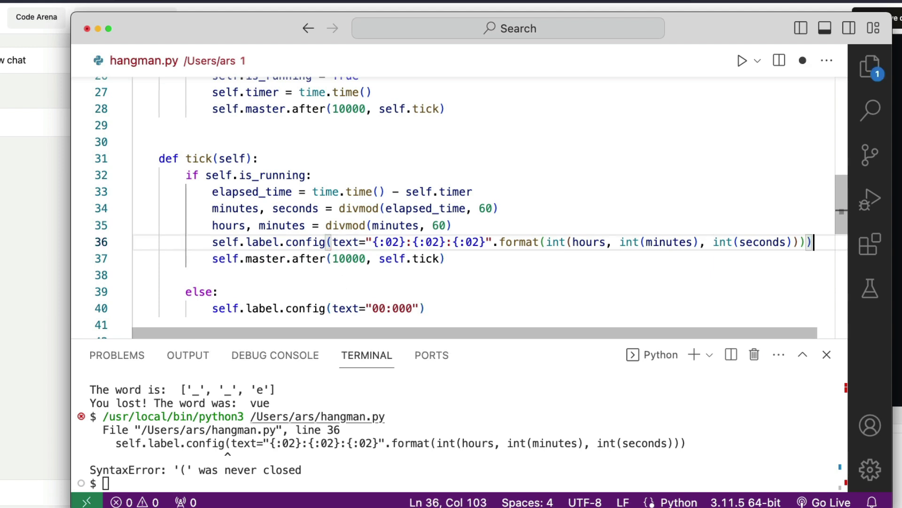
{"action": "left_click", "coordinate": [725, 292]}
{"action": "key", "text": "super+a"}
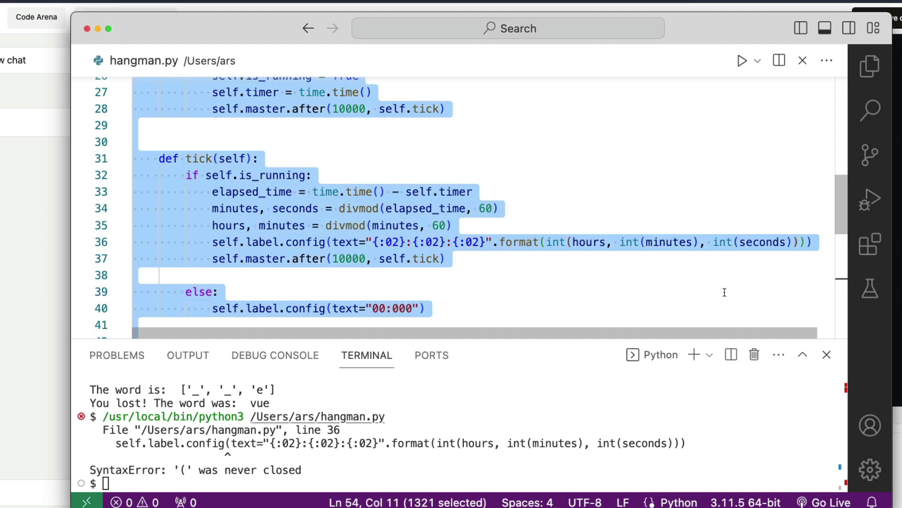
{"action": "key", "text": "shift+Return"}
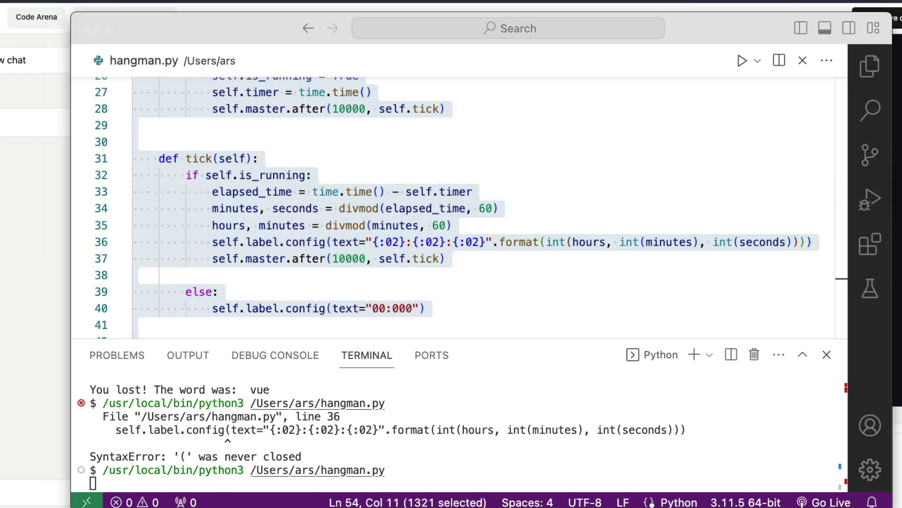
Move and enlarge the Pomodoro Timer window and press Start.
{"action": "left_click_drag", "start_coordinate": [198, 263], "coordinate": [510, 225]}
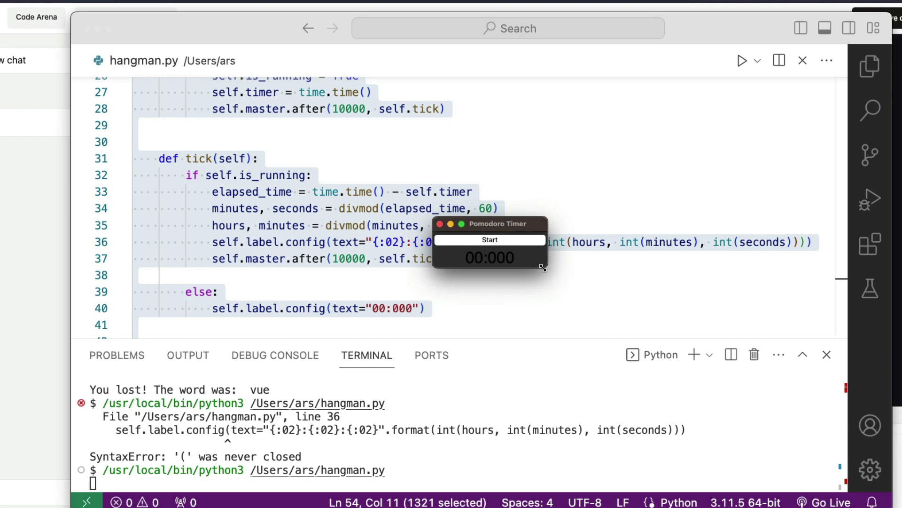
{"action": "left_click_drag", "start_coordinate": [547, 267], "coordinate": [692, 395]}
{"action": "left_click", "coordinate": [565, 239]}
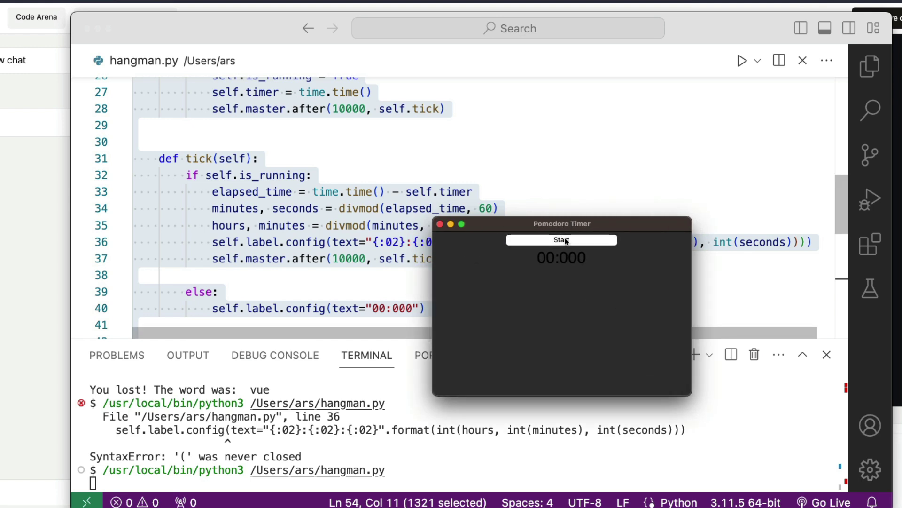
{"action": "left_click", "coordinate": [565, 244]}
{"action": "left_click", "coordinate": [565, 245]}
Reposition the timer, retry Start several times without a countdown, then close the window.
{"action": "left_click_drag", "start_coordinate": [578, 225], "coordinate": [481, 136]}
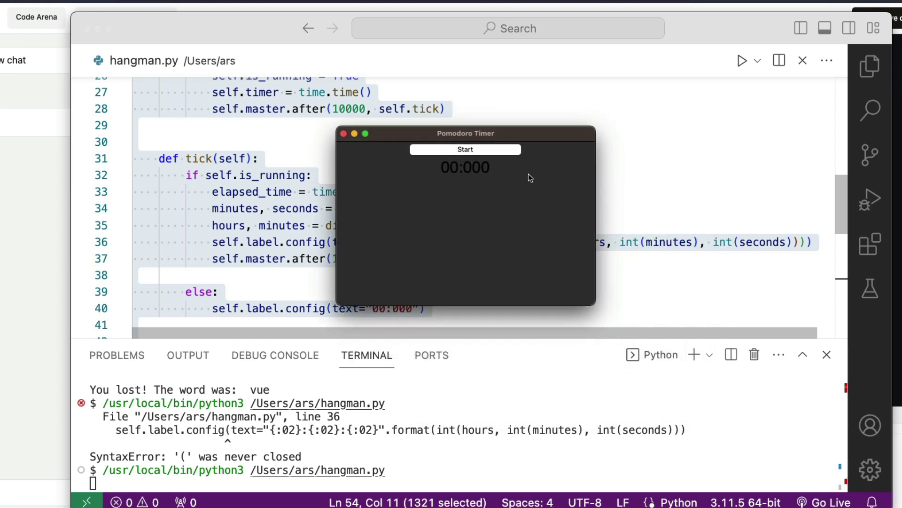
{"action": "left_click", "coordinate": [494, 151]}
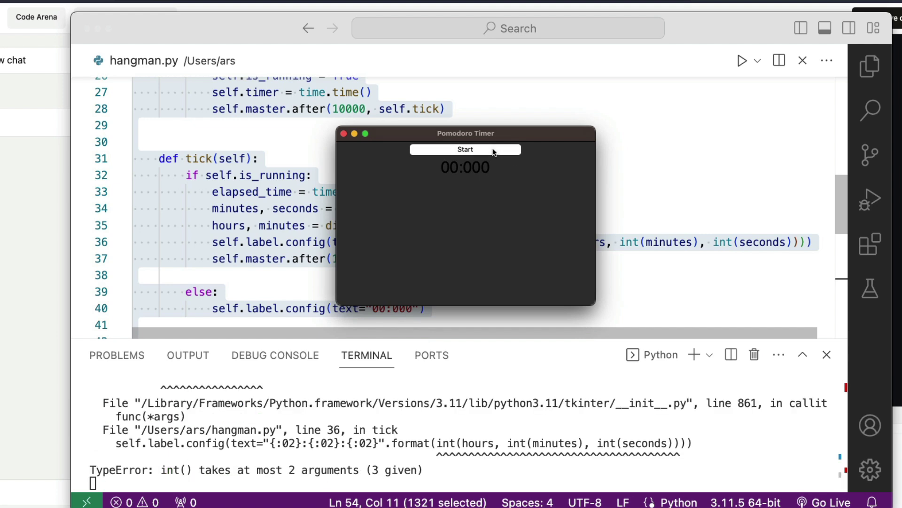
{"action": "left_click", "coordinate": [493, 151]}
{"action": "left_click", "coordinate": [494, 151]}
{"action": "left_click", "coordinate": [493, 151]}
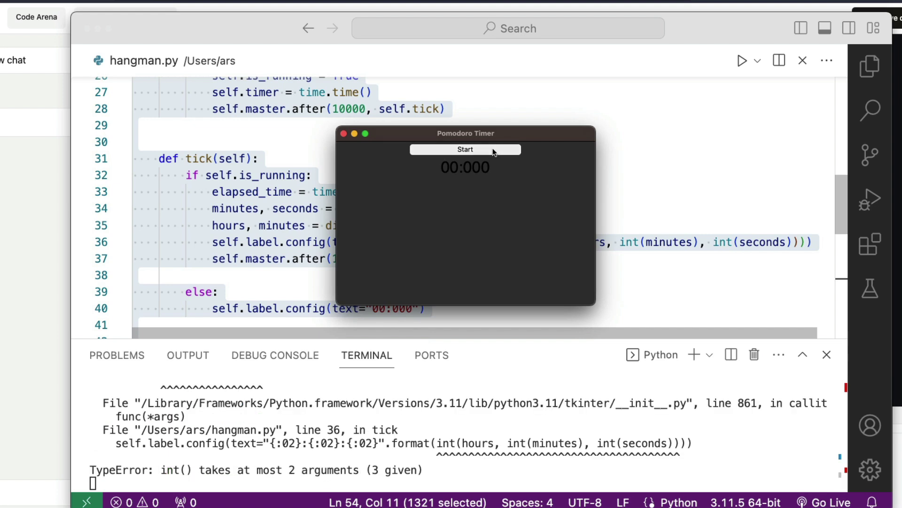
{"action": "left_click", "coordinate": [344, 134]}
{"action": "left_click", "coordinate": [400, 225]}
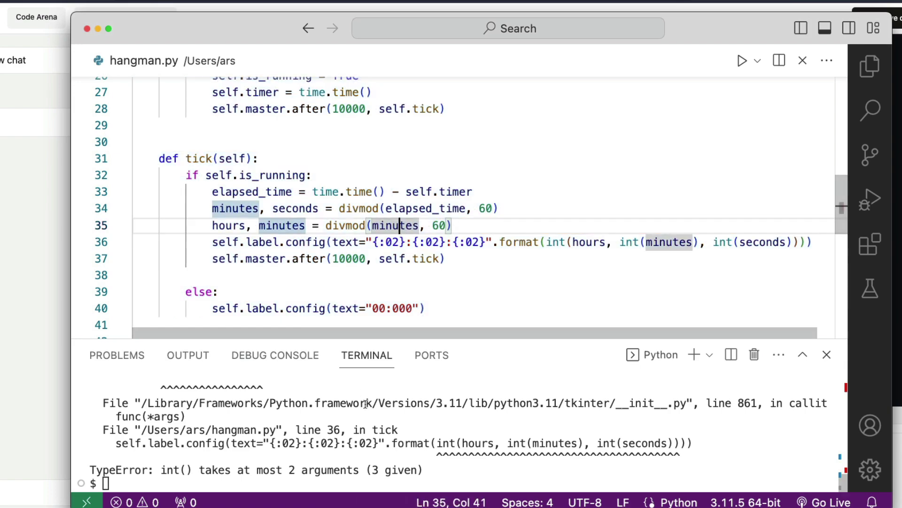
Replace the code in hangman.py with GPT-4's Pomodoro timer code and save it.
{"action": "left_click", "coordinate": [54, 329]}
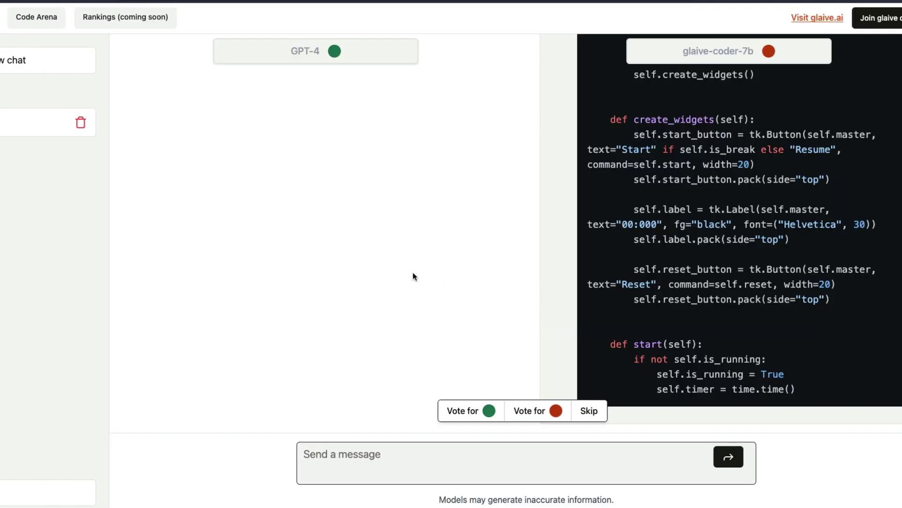
{"action": "scroll", "coordinate": [264, 229], "scroll_direction": "up", "scroll_amount": 15}
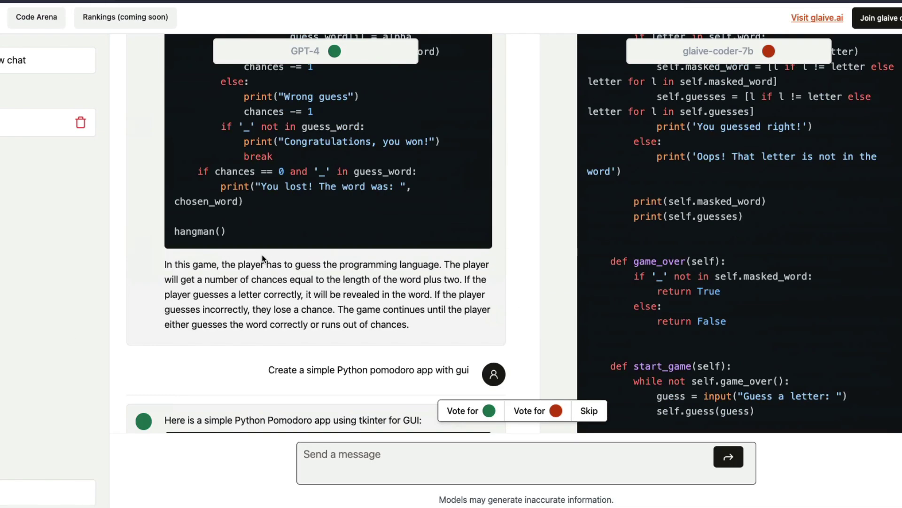
{"action": "scroll", "coordinate": [262, 254], "scroll_direction": "down", "scroll_amount": 6}
{"action": "left_click_drag", "start_coordinate": [166, 160], "coordinate": [276, 244]}
{"action": "scroll", "coordinate": [218, 286], "scroll_direction": "down", "scroll_amount": 9}
{"action": "key", "text": "super+c"}
{"action": "key", "text": "super+Tab"}
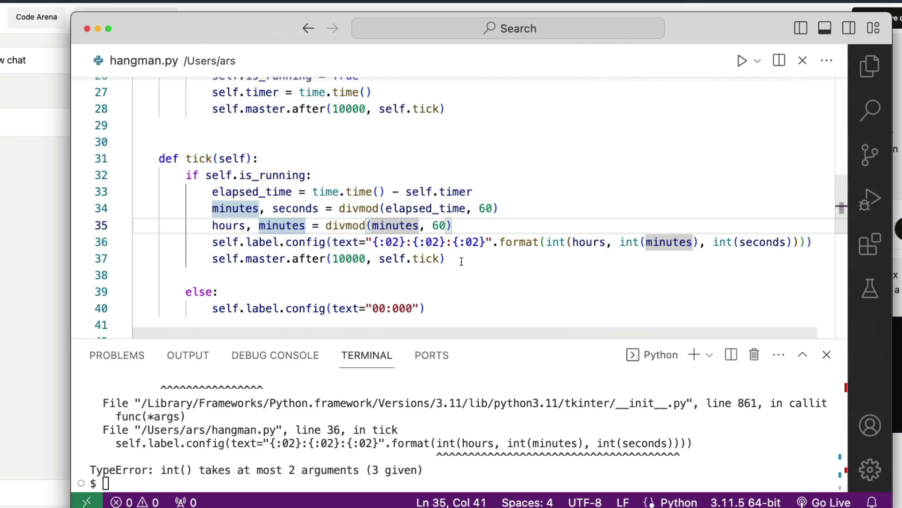
{"action": "left_click", "coordinate": [404, 264]}
{"action": "key", "text": "super+a"}
{"action": "key", "text": "super+v"}
{"action": "key", "text": "super+a"}
{"action": "key", "text": "super+s"}
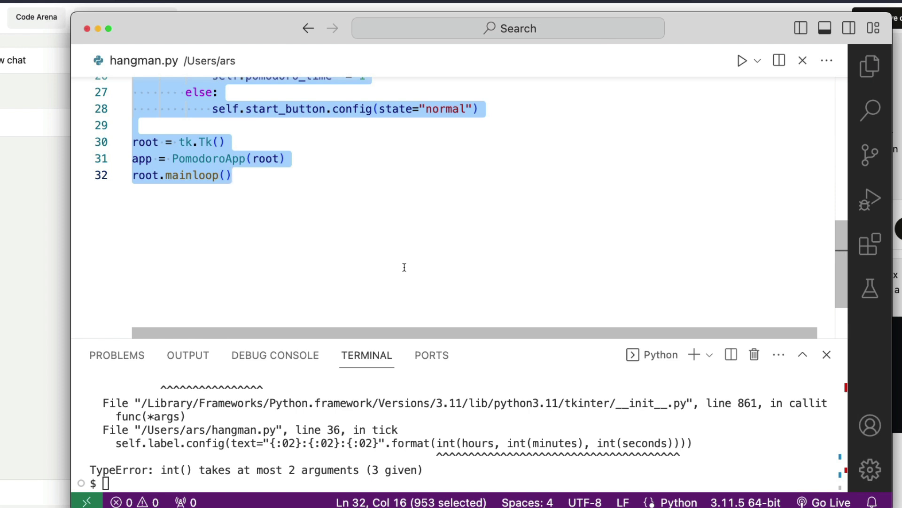
Run the script, start the 25:00 countdown, enlarge the timer window, then close it.
{"action": "key", "text": "ctrl+F5"}
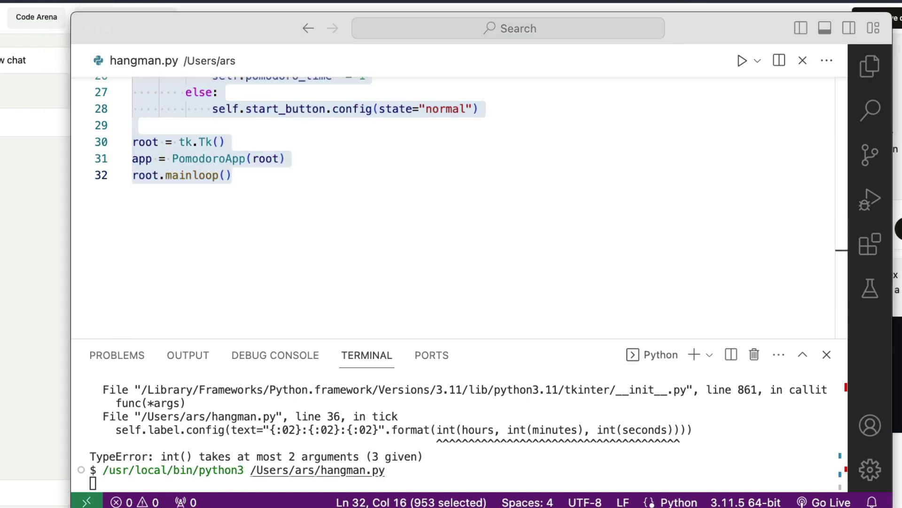
{"action": "left_click", "coordinate": [427, 199]}
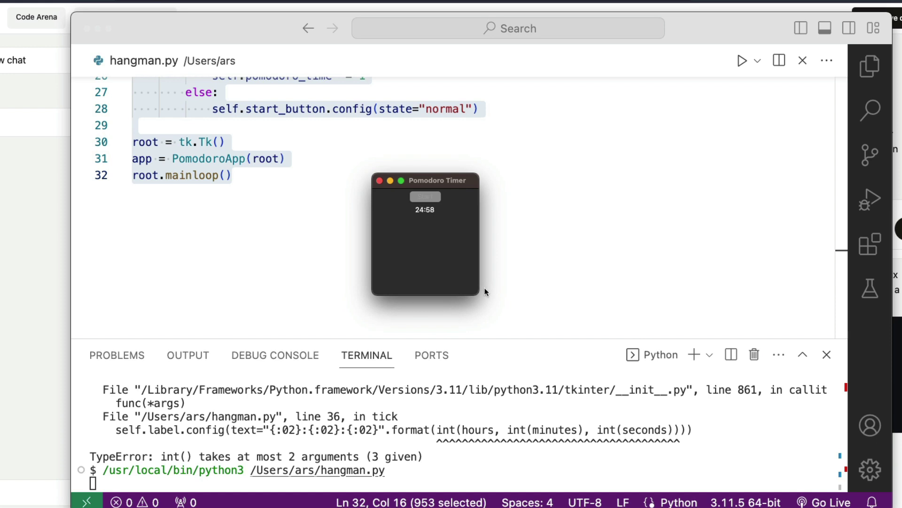
{"action": "left_click_drag", "start_coordinate": [479, 295], "coordinate": [630, 353]}
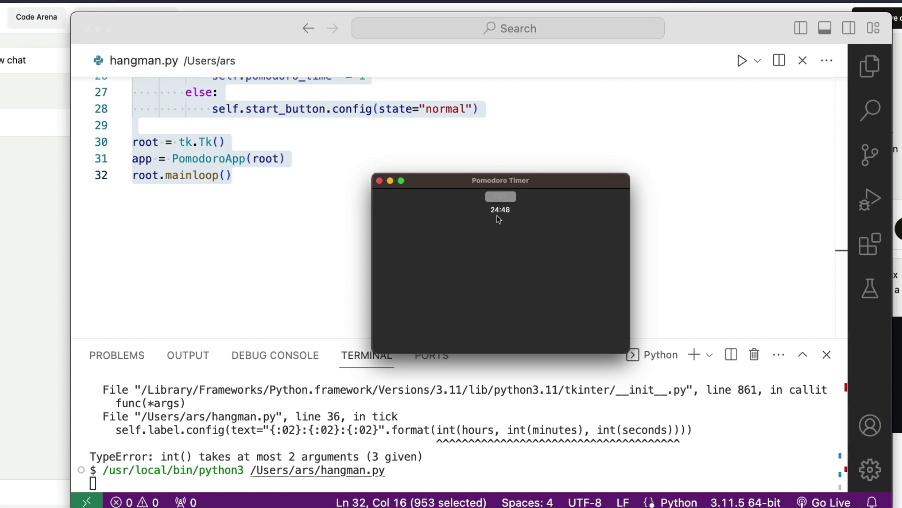
{"action": "left_click", "coordinate": [379, 181]}
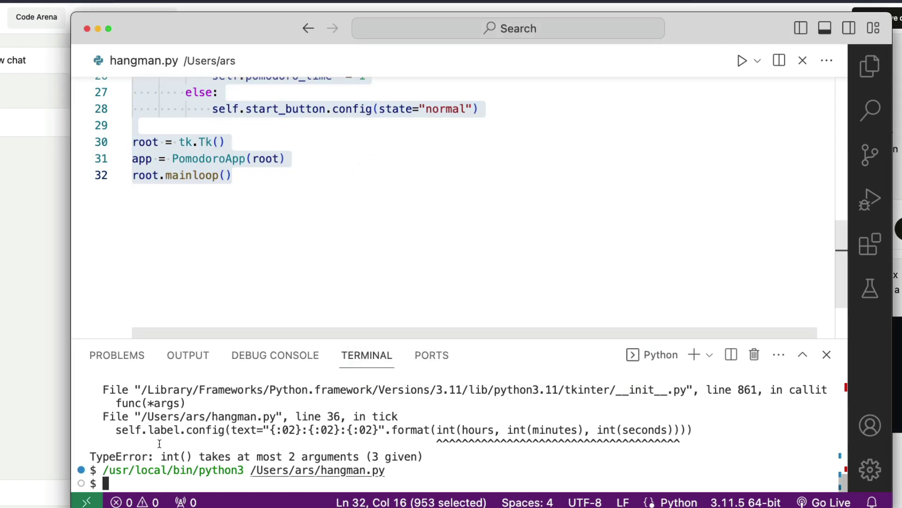
Send the prompt 'Create a simple Python gui game for cross words' to both models.
{"action": "left_click", "coordinate": [37, 379]}
{"action": "left_click", "coordinate": [362, 451]}
{"action": "type", "text": "C"}
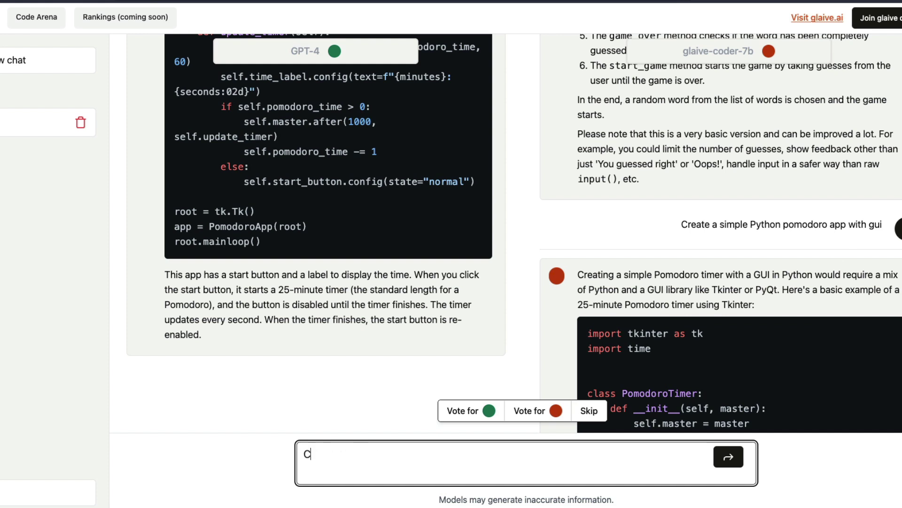
{"action": "type", "text": "reate a simple P"}
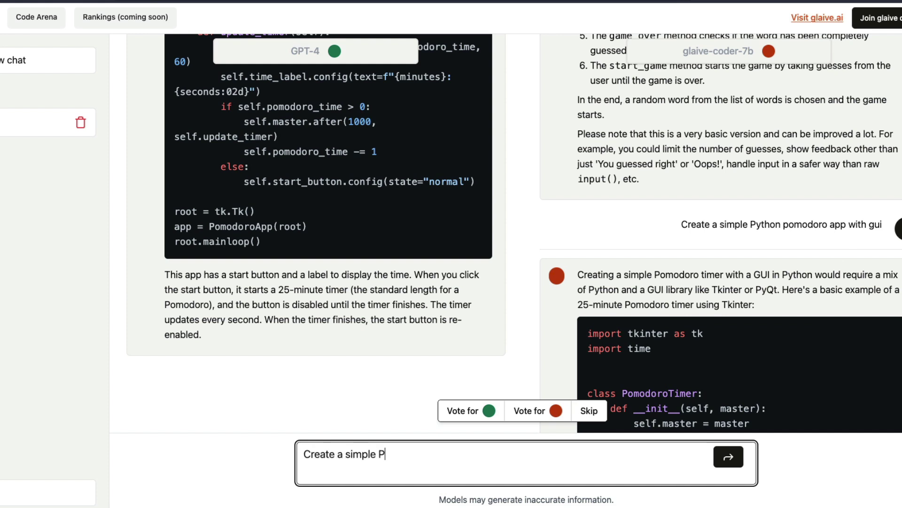
{"action": "type", "text": "ython gui gam"}
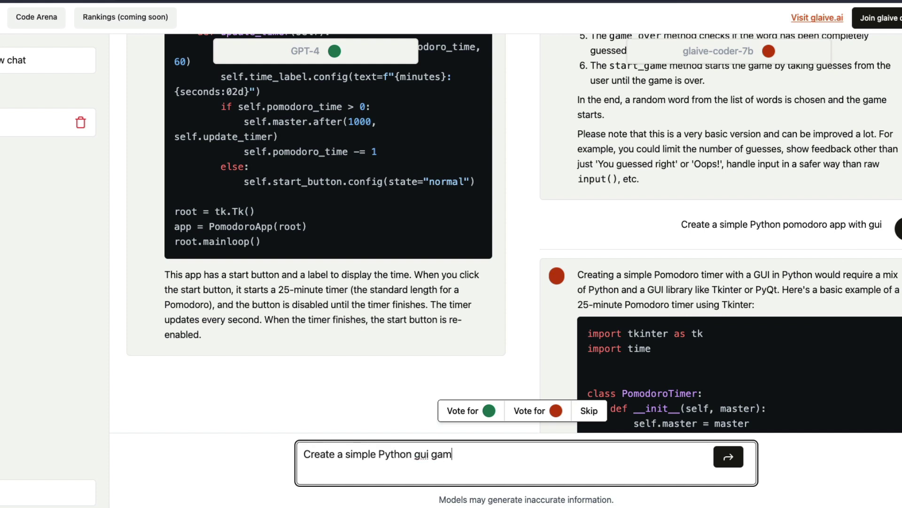
{"action": "type", "text": "e for cross words"}
{"action": "key", "text": "Return"}
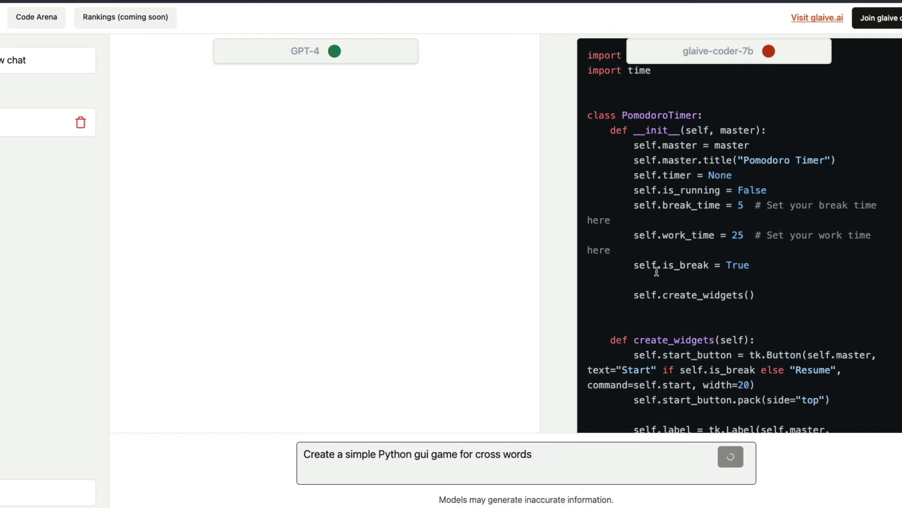
Paste glaive-coder-7b's advanced Pomodoro code into hangman.py, save and rerun it.
{"action": "left_click", "coordinate": [589, 300], "text": "shift"}
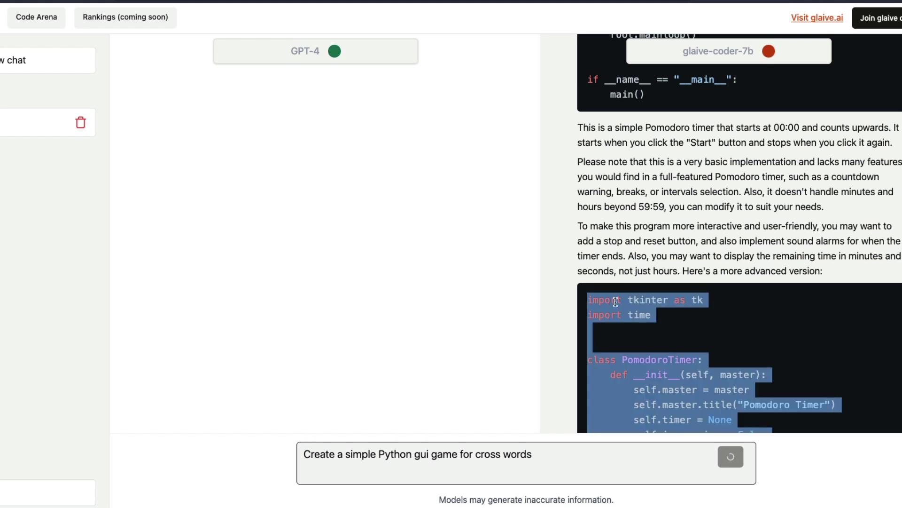
{"action": "key", "text": "super+Tab"}
{"action": "left_click", "coordinate": [353, 233]}
{"action": "key", "text": "super+a"}
{"action": "key", "text": "super+v"}
{"action": "key", "text": "super+a"}
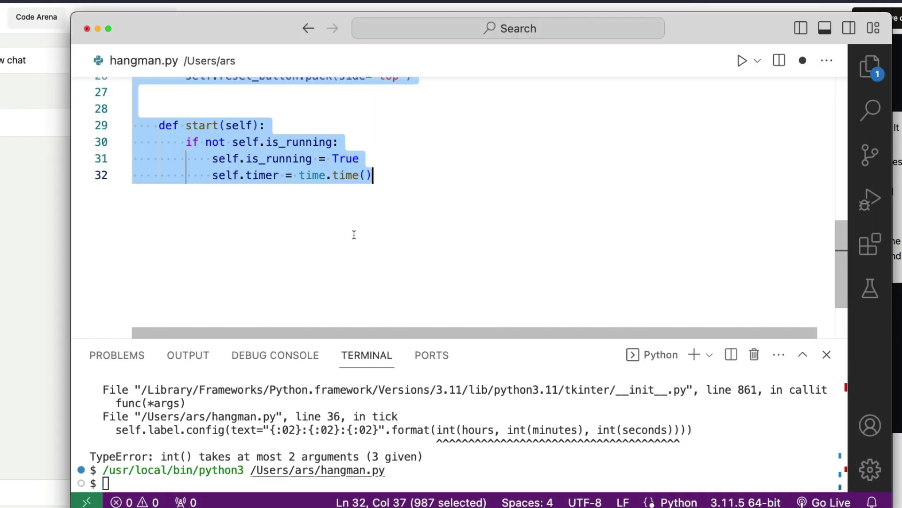
{"action": "key", "text": "ctrl+F5"}
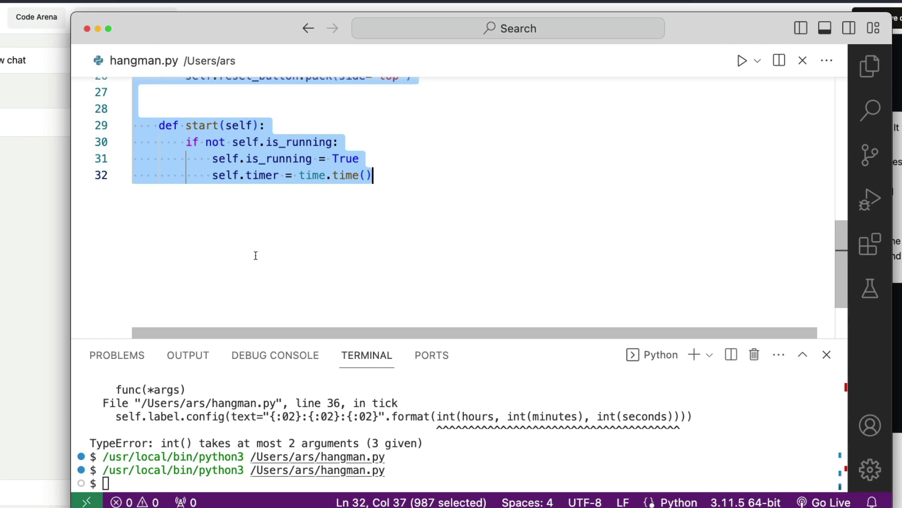
Read through the pasted PomodoroTimer code with work_time 25 and break_time 5.
{"action": "left_click", "coordinate": [348, 259]}
{"action": "scroll", "coordinate": [331, 256], "scroll_direction": "up", "scroll_amount": 10}
{"action": "scroll", "coordinate": [337, 271], "scroll_direction": "down", "scroll_amount": 1}
{"action": "scroll", "coordinate": [337, 271], "scroll_direction": "down", "scroll_amount": 10}
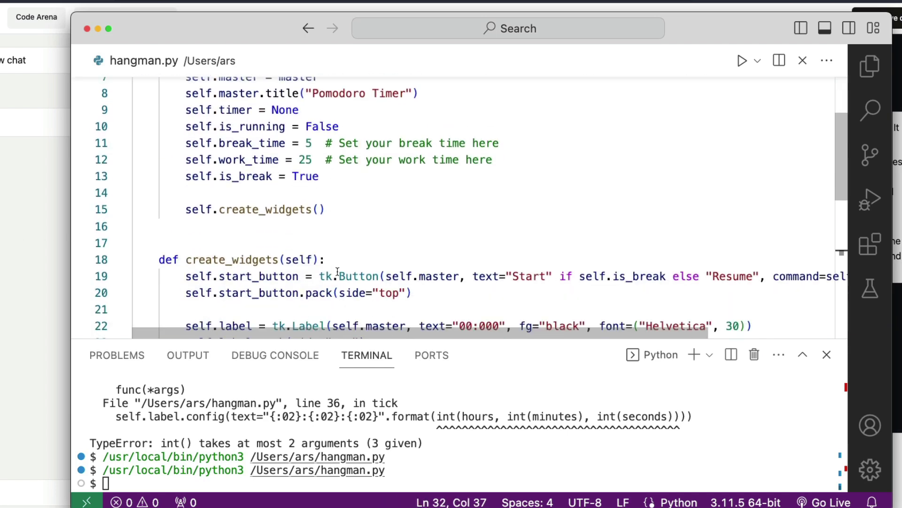
{"action": "scroll", "coordinate": [337, 271], "scroll_direction": "up", "scroll_amount": 8}
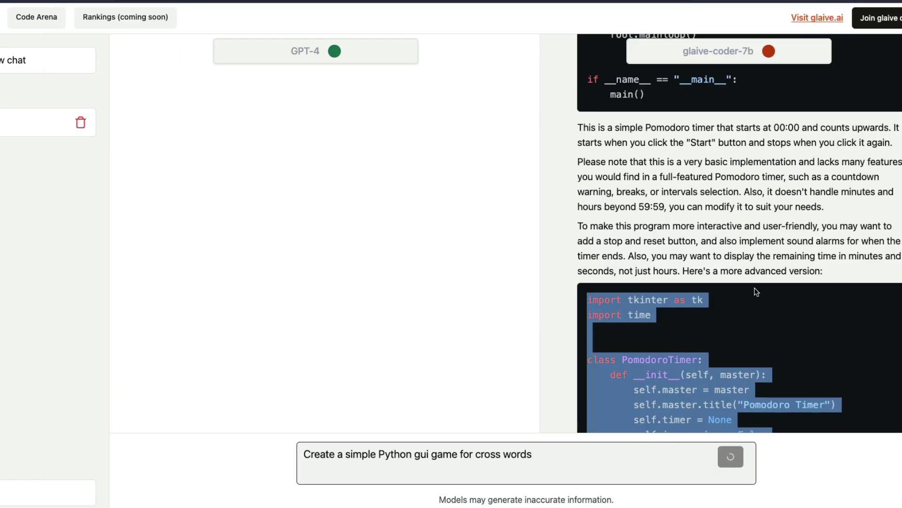
{"action": "left_click", "coordinate": [757, 292]}
{"action": "scroll", "coordinate": [713, 286], "scroll_direction": "up", "scroll_amount": 10}
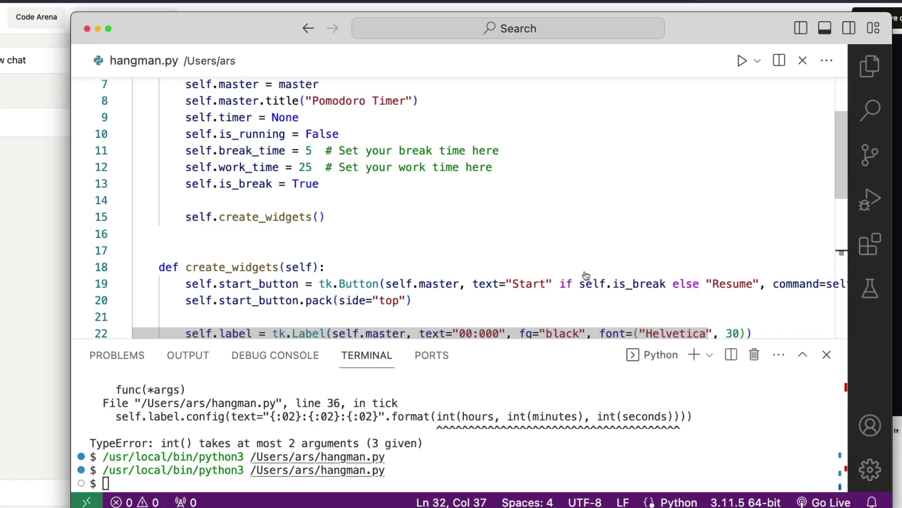
{"action": "left_click", "coordinate": [306, 250]}
{"action": "scroll", "coordinate": [298, 268], "scroll_direction": "down", "scroll_amount": 5}
{"action": "scroll", "coordinate": [296, 267], "scroll_direction": "up", "scroll_amount": 6}
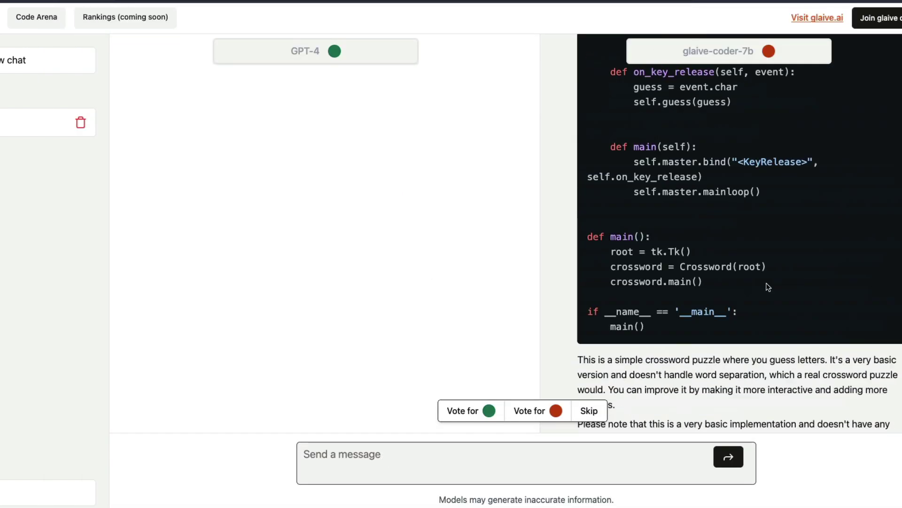
Select glaive's Crossword code from 'import tkinter' down to the final main() call.
{"action": "scroll", "coordinate": [766, 283], "scroll_direction": "down", "scroll_amount": 5}
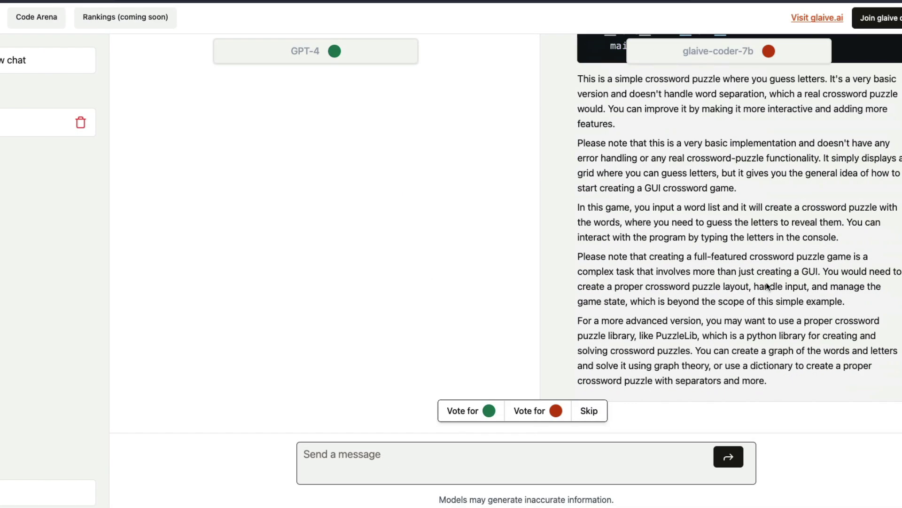
{"action": "scroll", "coordinate": [766, 285], "scroll_direction": "up", "scroll_amount": 15}
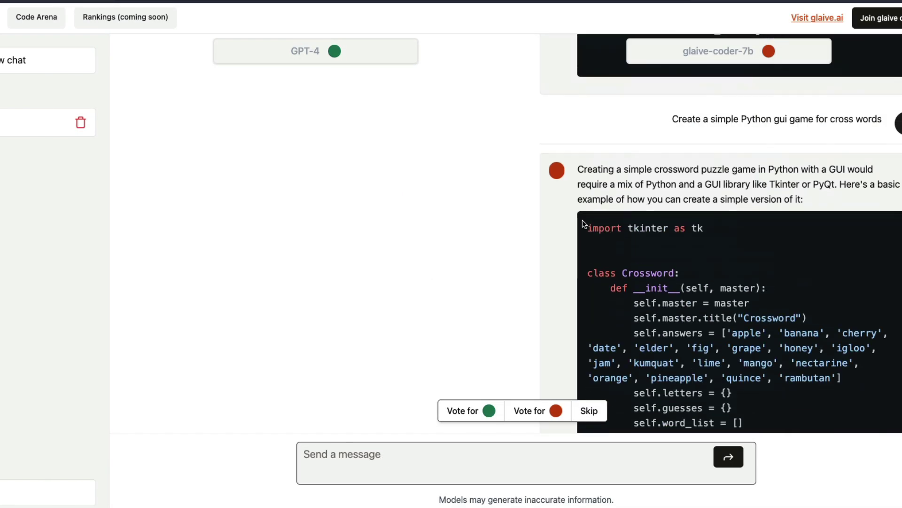
{"action": "left_click_drag", "start_coordinate": [592, 227], "coordinate": [648, 221]}
{"action": "left_click", "coordinate": [598, 248]}
{"action": "scroll", "coordinate": [645, 346], "scroll_direction": "down", "scroll_amount": 4}
{"action": "scroll", "coordinate": [644, 345], "scroll_direction": "down", "scroll_amount": 15}
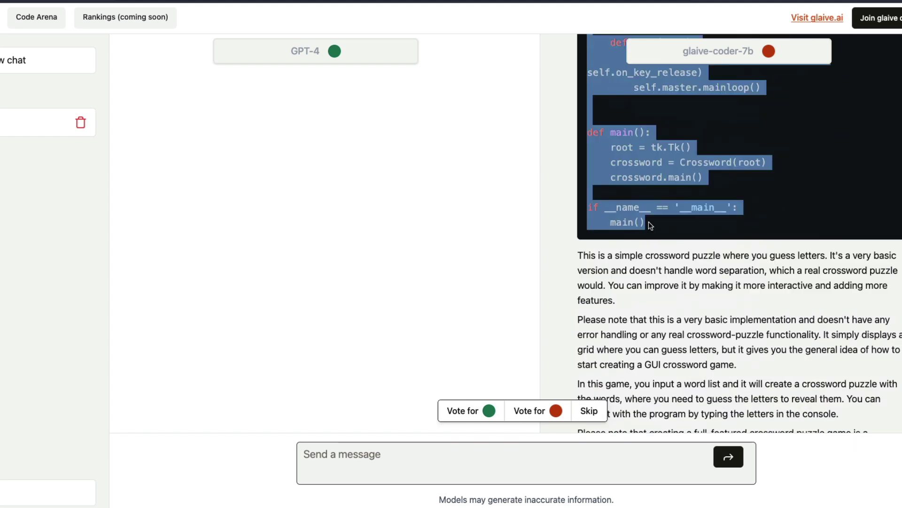
Paste the Crossword code into hangman.py, run it, try letter keys, and close the blank window.
{"action": "key", "text": "super+c"}
{"action": "key", "text": "super+Tab"}
{"action": "left_click", "coordinate": [425, 262]}
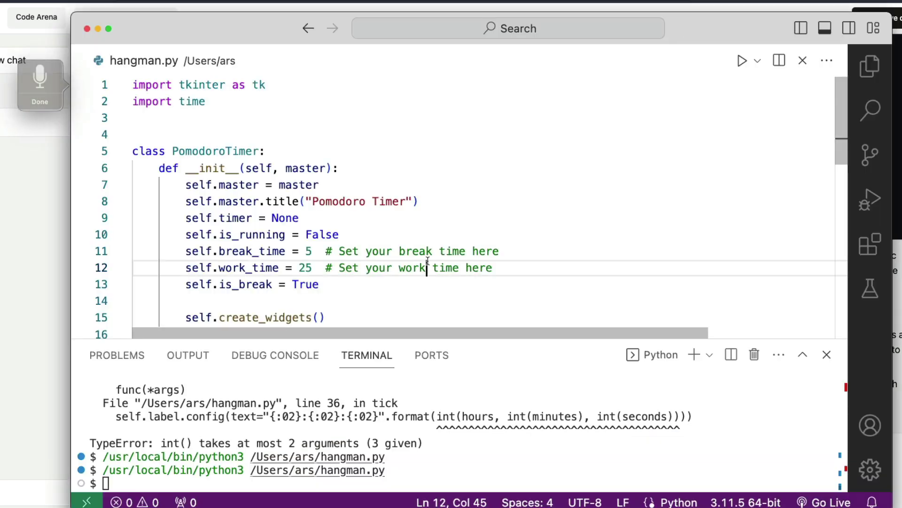
{"action": "key", "text": "super+a"}
{"action": "key", "text": "super+v"}
{"action": "key", "text": "super+a"}
{"action": "key", "text": "ctrl+alt+n"}
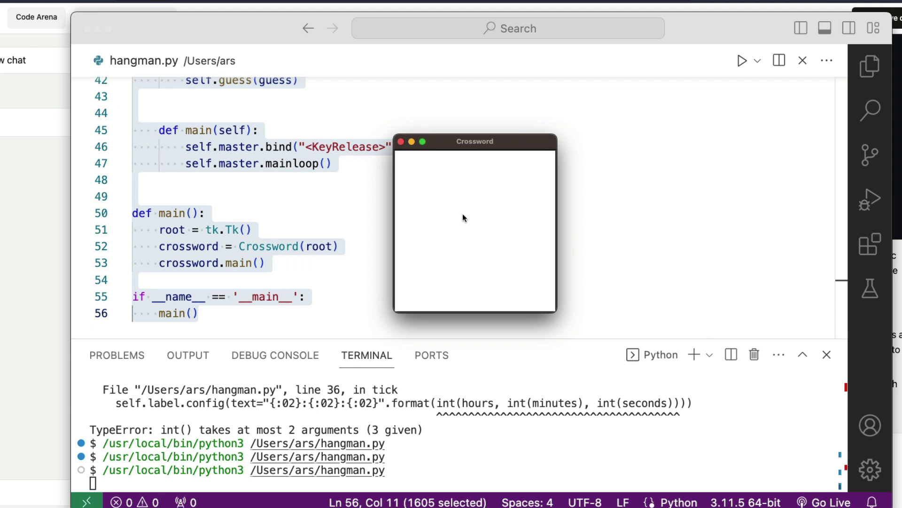
{"action": "key", "text": "a"}
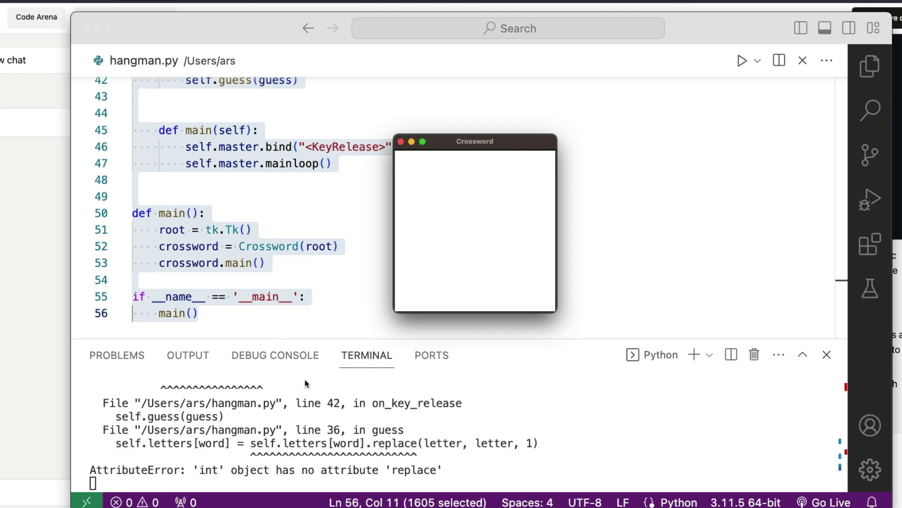
{"action": "key", "text": "a"}
{"action": "key", "text": "a"}
{"action": "left_click", "coordinate": [400, 141]}
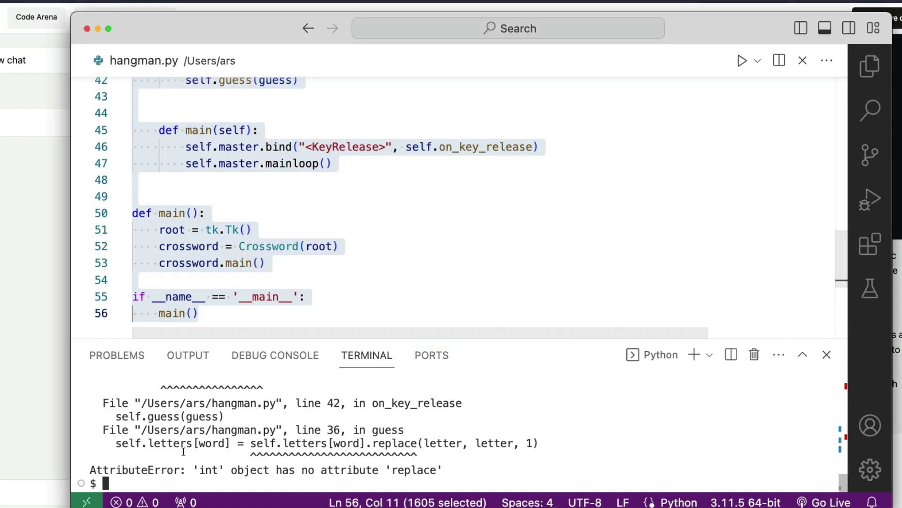
Select GPT-4's WordGuess code from its start in the Code Arena reply.
{"action": "key", "text": "super+Tab"}
{"action": "scroll", "coordinate": [353, 300], "scroll_direction": "up", "scroll_amount": 15}
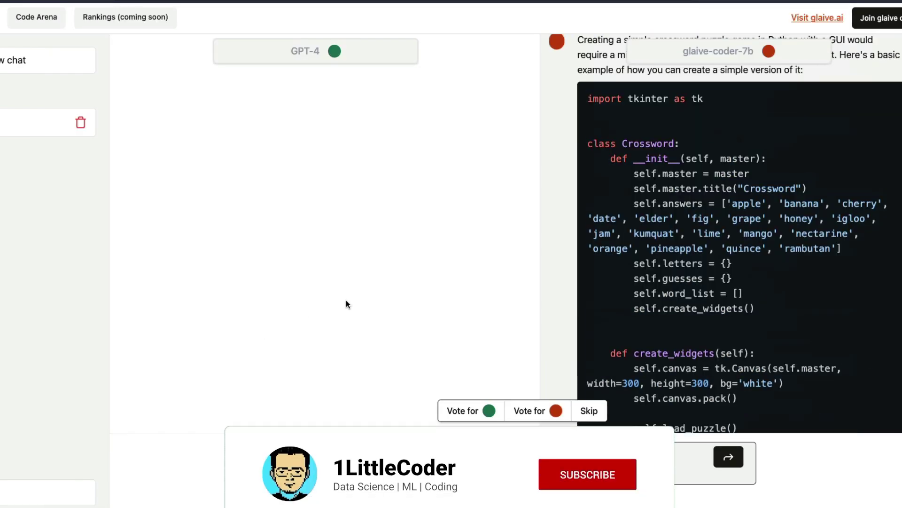
{"action": "scroll", "coordinate": [324, 315], "scroll_direction": "up", "scroll_amount": 15}
{"action": "scroll", "coordinate": [325, 315], "scroll_direction": "down", "scroll_amount": 4}
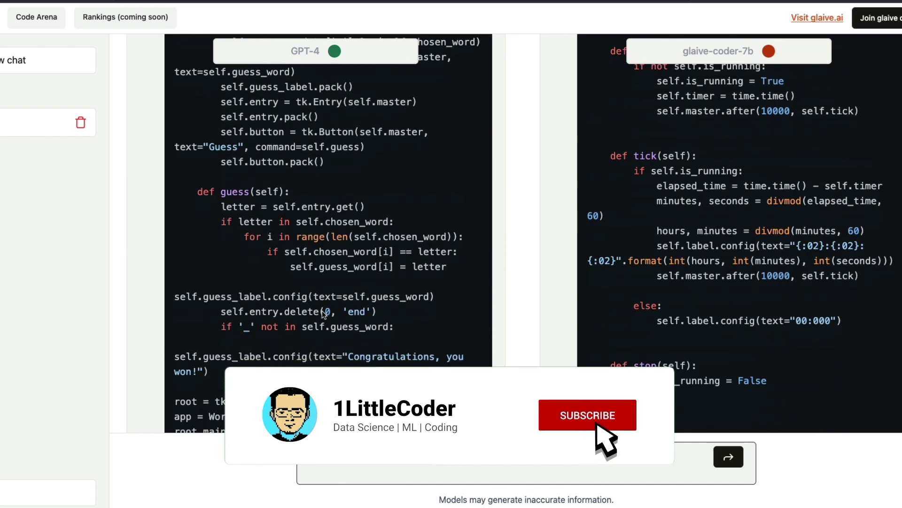
{"action": "left_click_drag", "start_coordinate": [284, 257], "coordinate": [245, 137]}
{"action": "scroll", "coordinate": [260, 312], "scroll_direction": "up", "scroll_amount": 15}
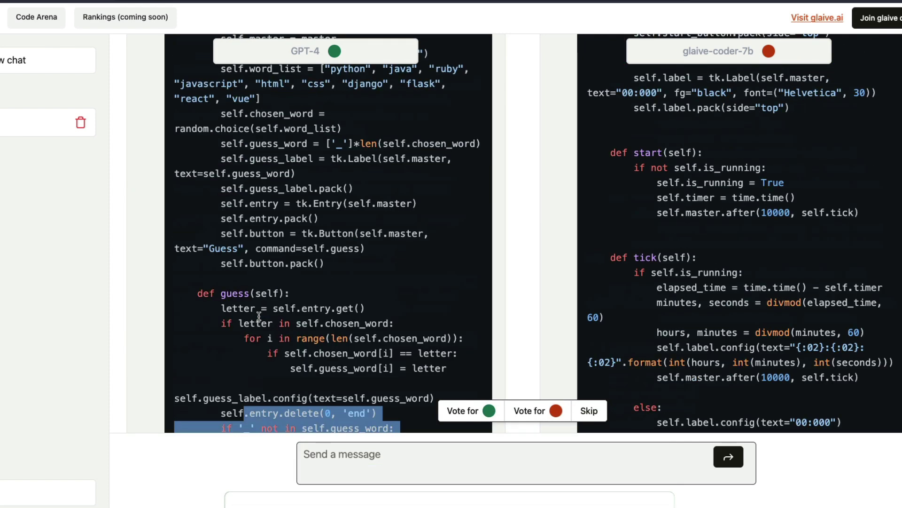
{"action": "left_click", "coordinate": [170, 325], "text": "shift"}
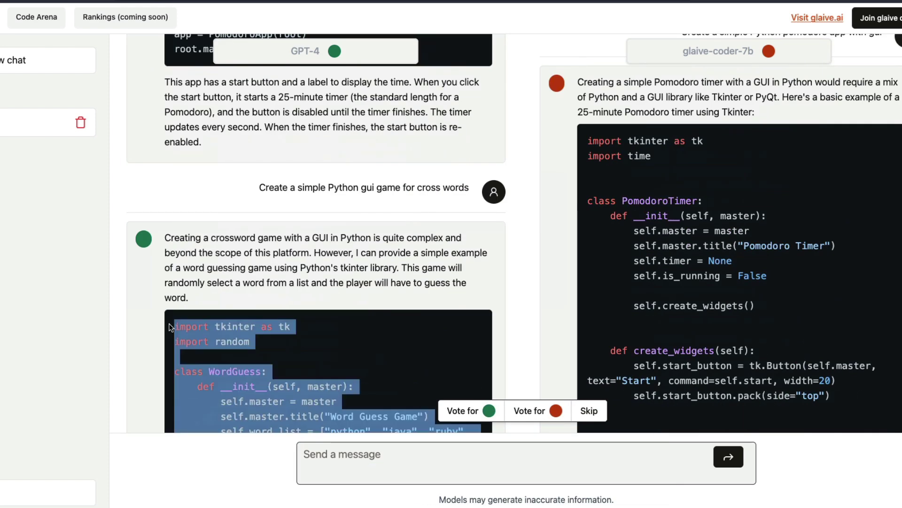
Paste GPT-4's WordGuess code into hangman.py, save and run the game.
{"action": "key", "text": "super+c"}
{"action": "key", "text": "super+Tab"}
{"action": "left_click", "coordinate": [426, 211]}
{"action": "key", "text": "super+a"}
{"action": "key", "text": "super+v"}
{"action": "key", "text": "super+a"}
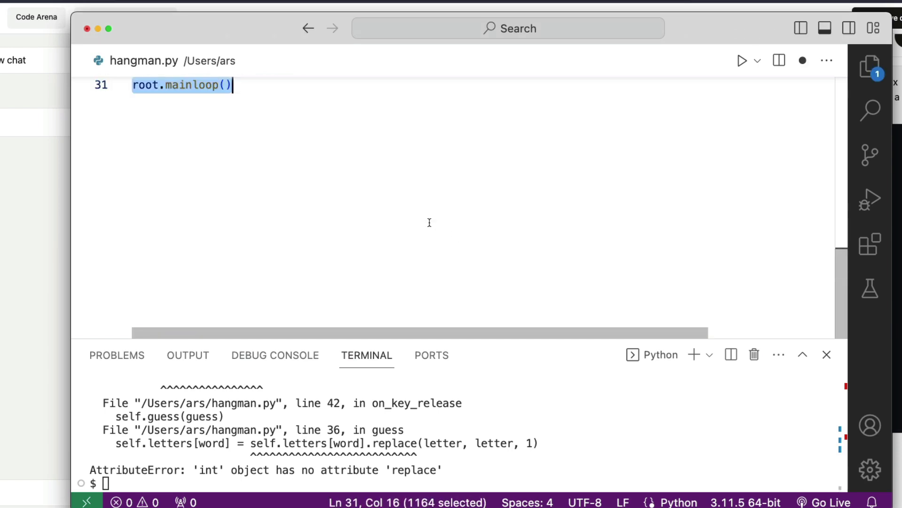
{"action": "key", "text": "ctrl+F5"}
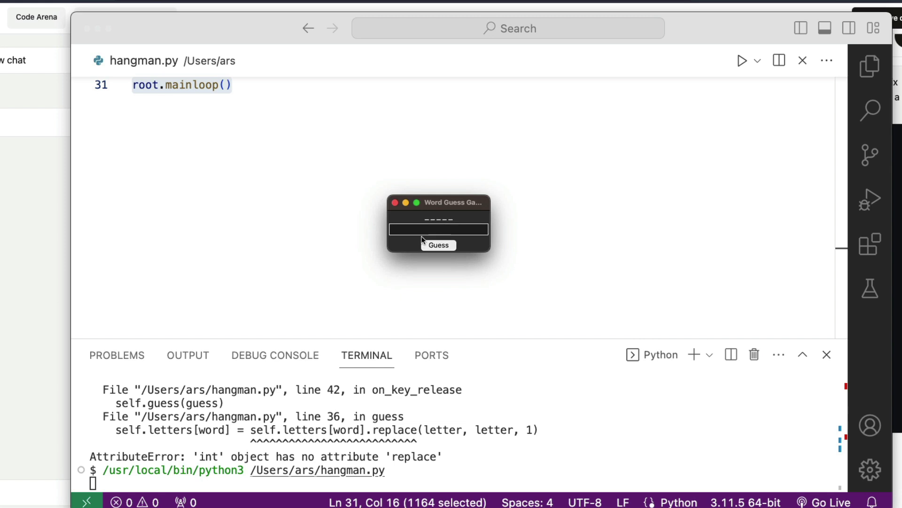
Guess letters a, c, db, e, t, p, r, e until 'Congratulations, you won!' appears.
{"action": "left_click", "coordinate": [423, 230]}
{"action": "type", "text": "a"}
{"action": "left_click", "coordinate": [441, 249]}
{"action": "type", "text": "a"}
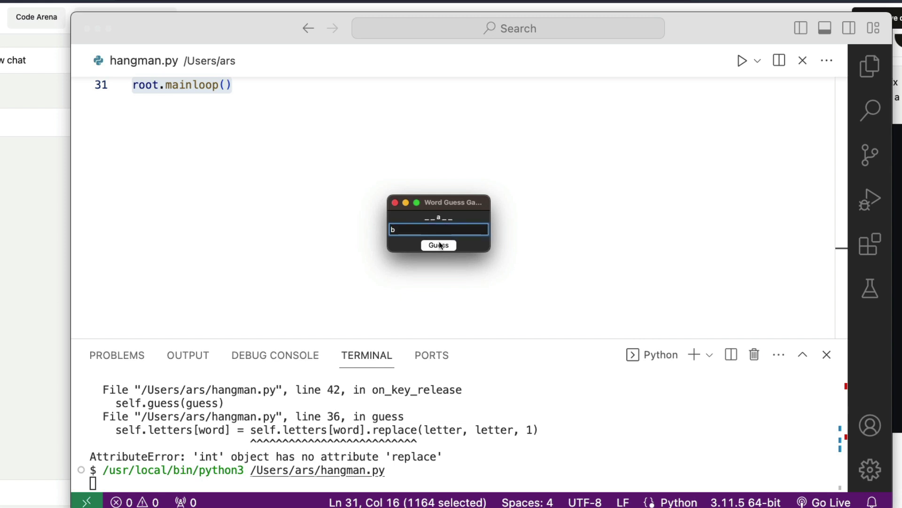
{"action": "left_click", "coordinate": [437, 248]}
{"action": "type", "text": "a"}
{"action": "left_click", "coordinate": [441, 246]}
{"action": "type", "text": "c"}
{"action": "left_click", "coordinate": [435, 247]}
{"action": "type", "text": "d"}
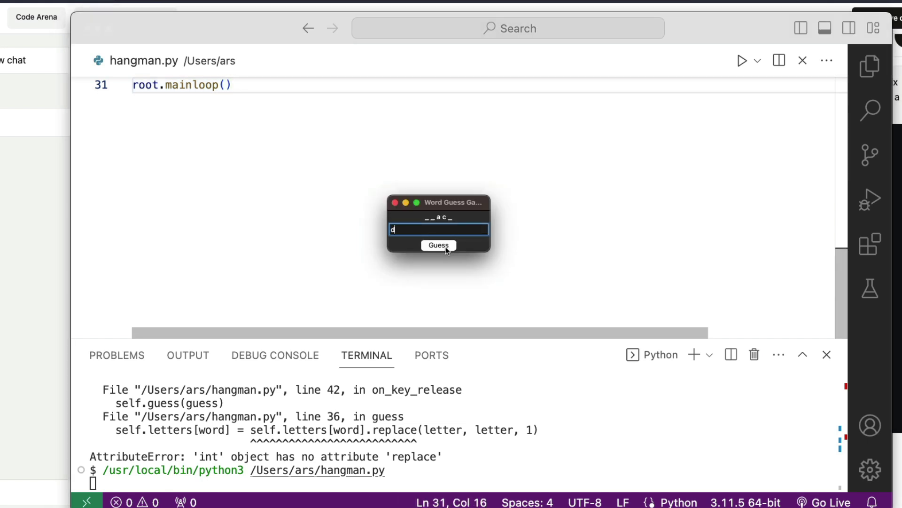
{"action": "type", "text": "b"}
{"action": "left_click", "coordinate": [446, 249]}
{"action": "type", "text": "e"}
{"action": "left_click", "coordinate": [447, 249]}
{"action": "left_click", "coordinate": [427, 231]}
{"action": "type", "text": "t"}
{"action": "type", "text": "p"}
{"action": "left_click", "coordinate": [441, 246]}
{"action": "type", "text": "r"}
{"action": "left_click", "coordinate": [442, 248]}
{"action": "type", "text": "e"}
{"action": "left_click", "coordinate": [443, 247]}
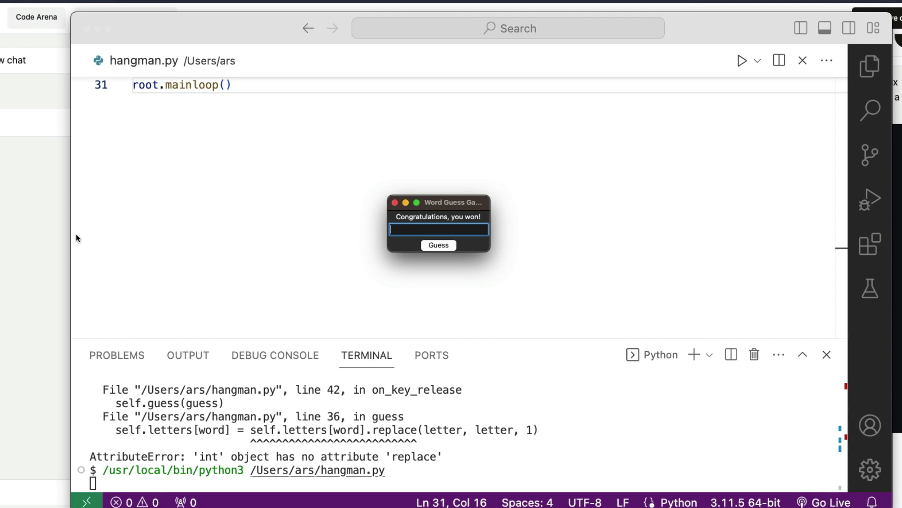
Vote for GPT-4's answer in Code Arena.
{"action": "left_click", "coordinate": [50, 243]}
{"action": "scroll", "coordinate": [523, 244], "scroll_direction": "up", "scroll_amount": 1}
{"action": "scroll", "coordinate": [523, 253], "scroll_direction": "down", "scroll_amount": 15}
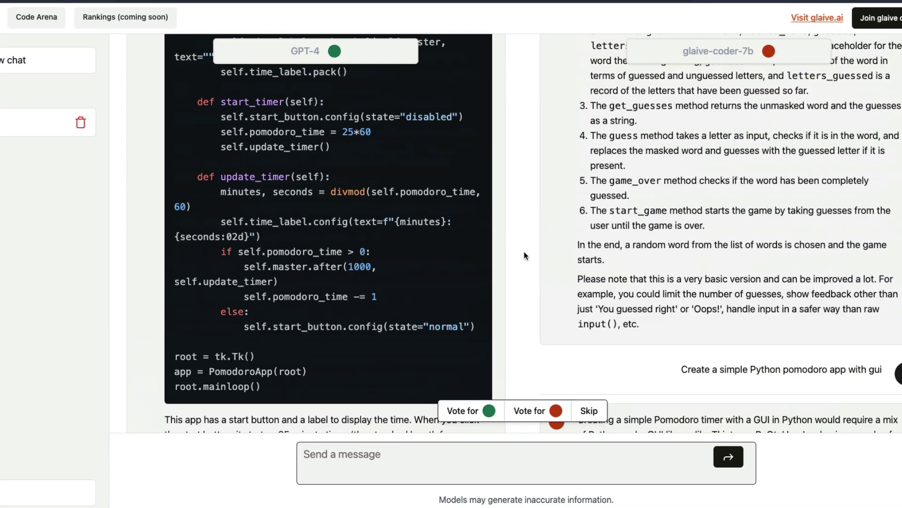
{"action": "scroll", "coordinate": [523, 250], "scroll_direction": "down", "scroll_amount": 10}
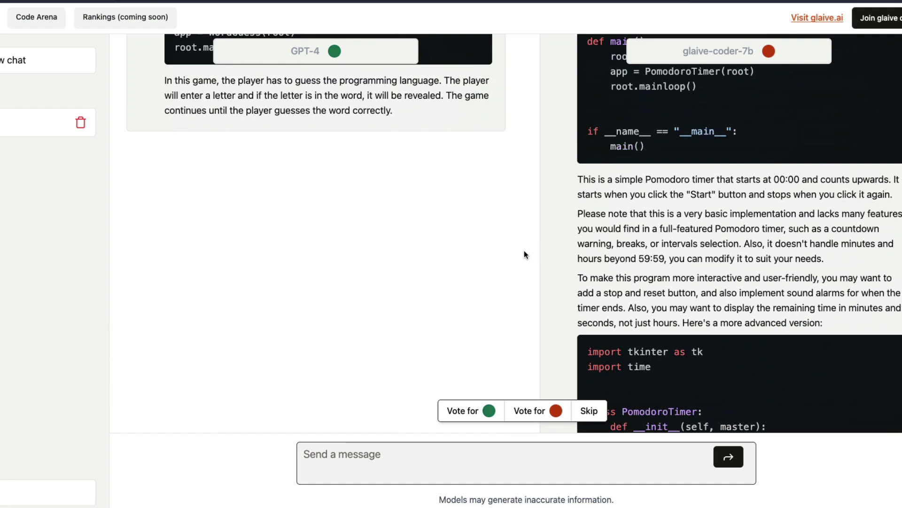
{"action": "left_click", "coordinate": [474, 411]}
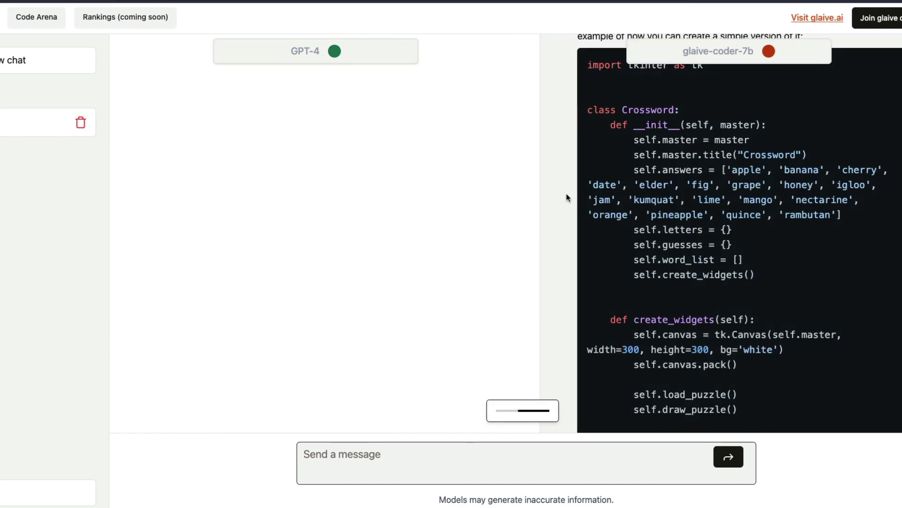
Scroll back through the earlier Pomodoro and crossword replies in both columns.
{"action": "scroll", "coordinate": [548, 179], "scroll_direction": "up", "scroll_amount": 5}
{"action": "scroll", "coordinate": [548, 179], "scroll_direction": "up", "scroll_amount": 10}
{"action": "scroll", "coordinate": [548, 179], "scroll_direction": "down", "scroll_amount": 10}
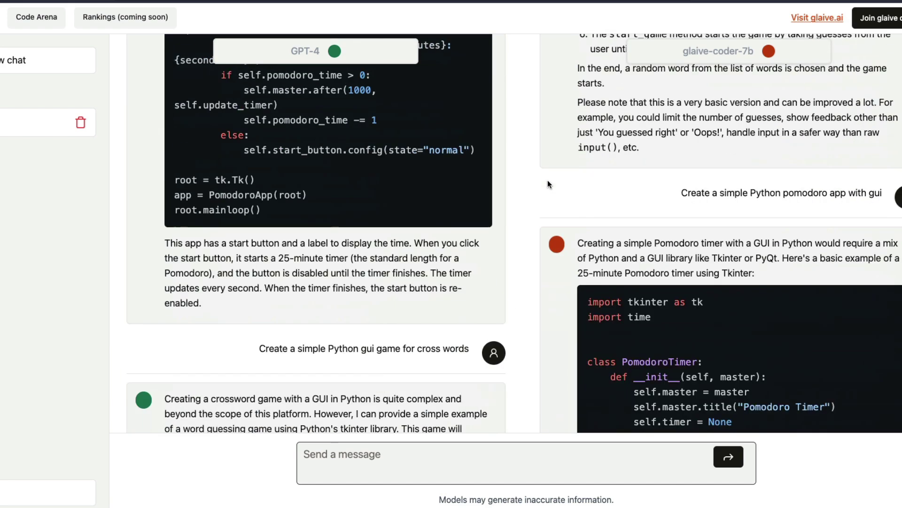
{"action": "scroll", "coordinate": [548, 181], "scroll_direction": "down", "scroll_amount": 10}
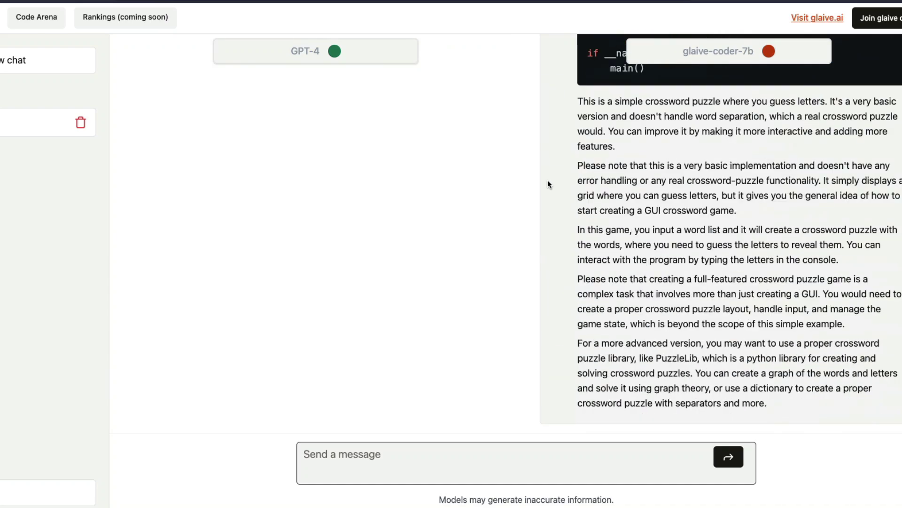
{"action": "scroll", "coordinate": [548, 185], "scroll_direction": "up", "scroll_amount": 15}
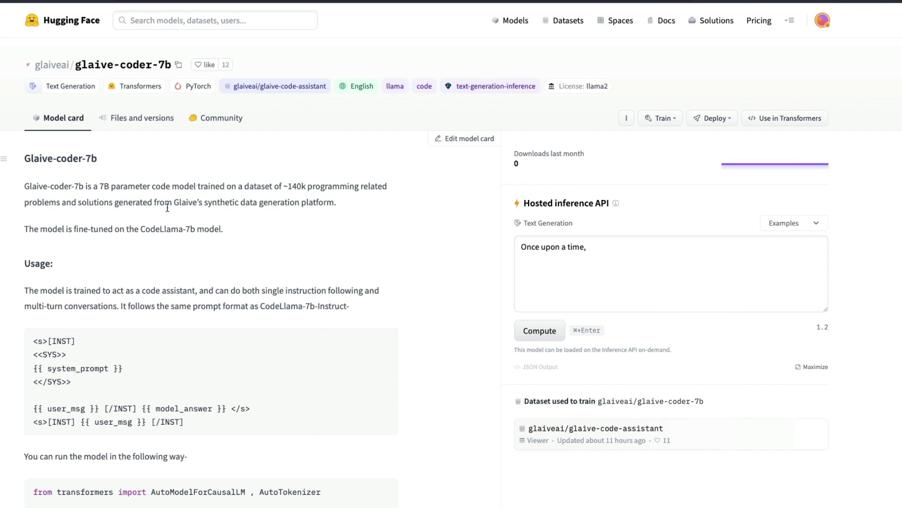
Highlight the glaive-coder-7b heading, intro description and prompt-template code while reading.
{"action": "left_click_drag", "start_coordinate": [24, 157], "coordinate": [109, 156]}
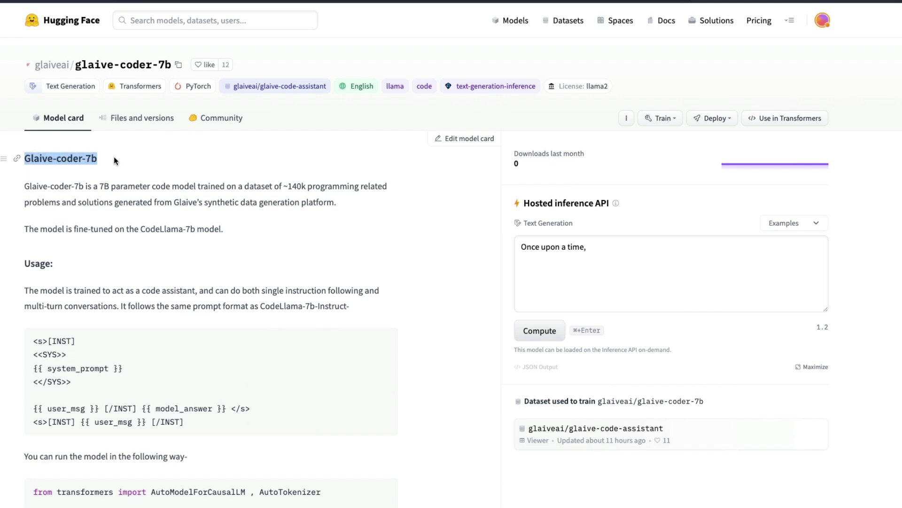
{"action": "left_click", "coordinate": [114, 157]}
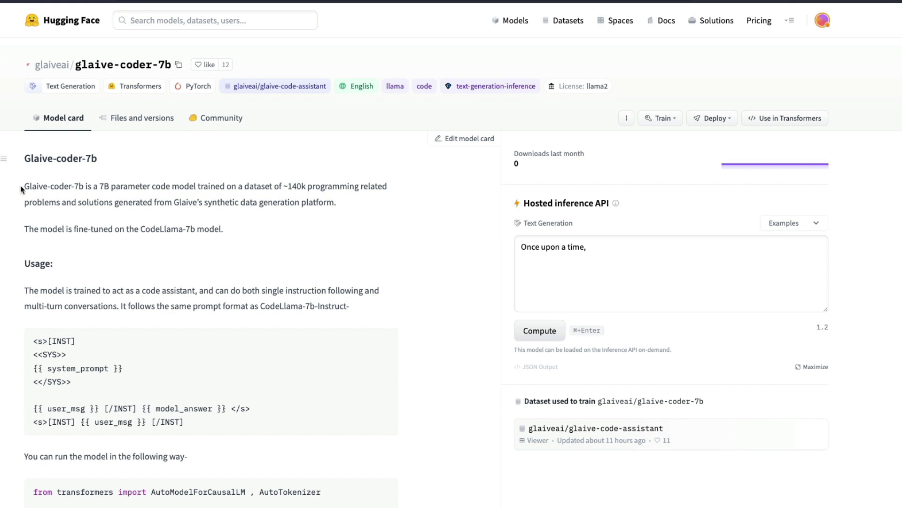
{"action": "left_click_drag", "start_coordinate": [21, 186], "coordinate": [14, 233]}
{"action": "left_click", "coordinate": [370, 249]}
{"action": "left_click", "coordinate": [323, 230]}
{"action": "scroll", "coordinate": [451, 310], "scroll_direction": "down", "scroll_amount": 3}
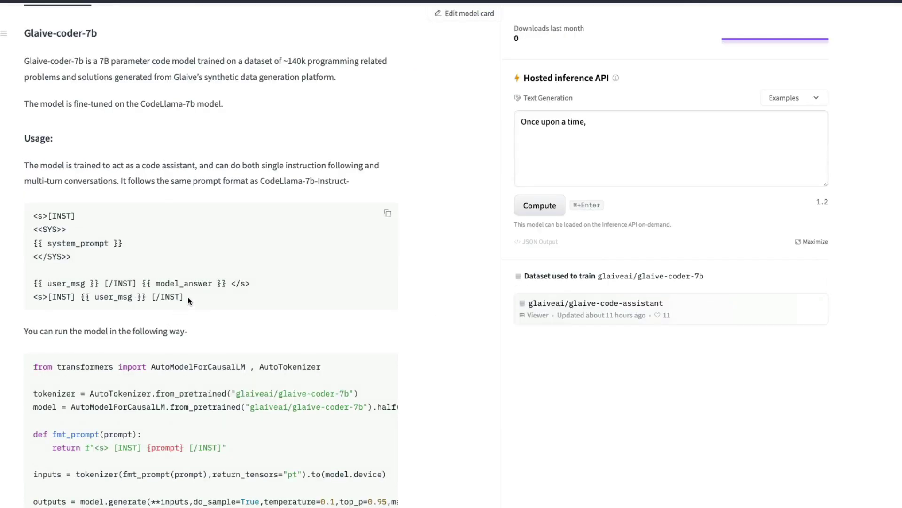
{"action": "left_click_drag", "start_coordinate": [188, 297], "coordinate": [32, 216]}
{"action": "left_click", "coordinate": [462, 255]}
Highlight the benchmark pass-rate, user-preference and Discord lines in the Benchmarks section.
{"action": "scroll", "coordinate": [455, 292], "scroll_direction": "down", "scroll_amount": 4}
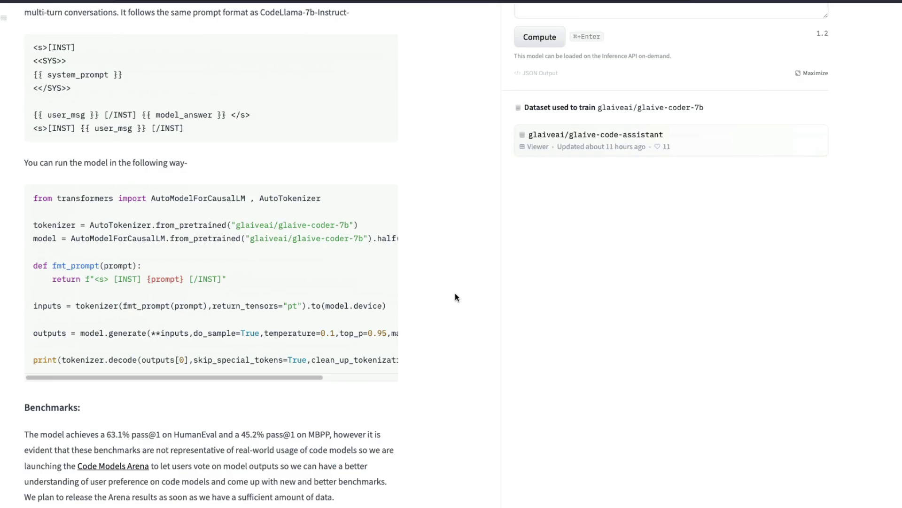
{"action": "scroll", "coordinate": [455, 296], "scroll_direction": "down", "scroll_amount": 2}
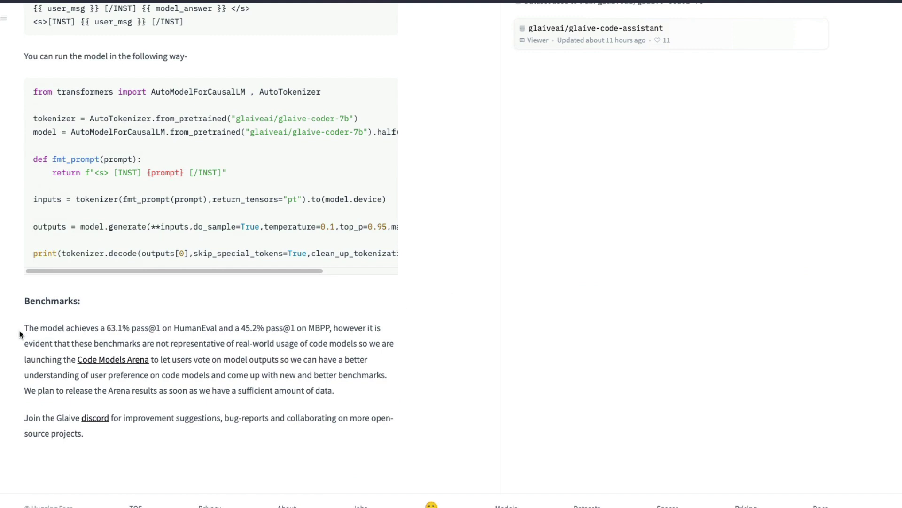
{"action": "left_click_drag", "start_coordinate": [24, 328], "coordinate": [387, 344]}
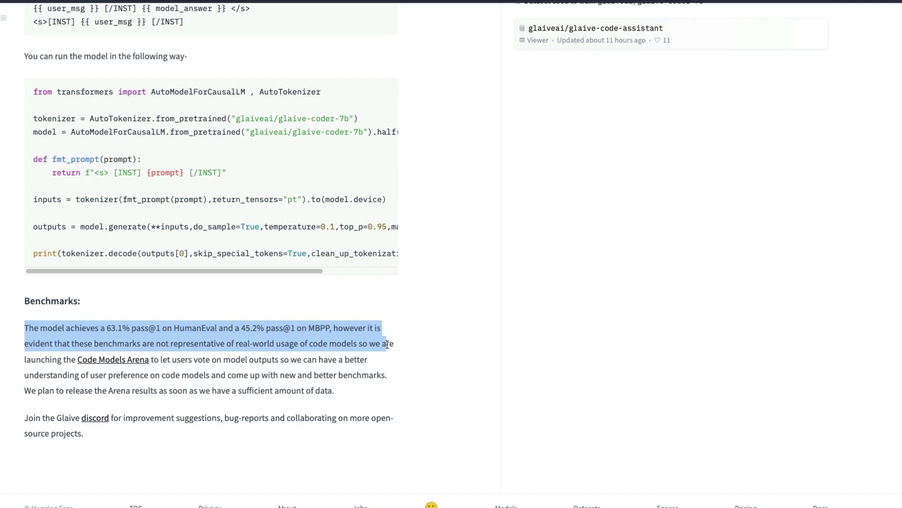
{"action": "left_click", "coordinate": [387, 344]}
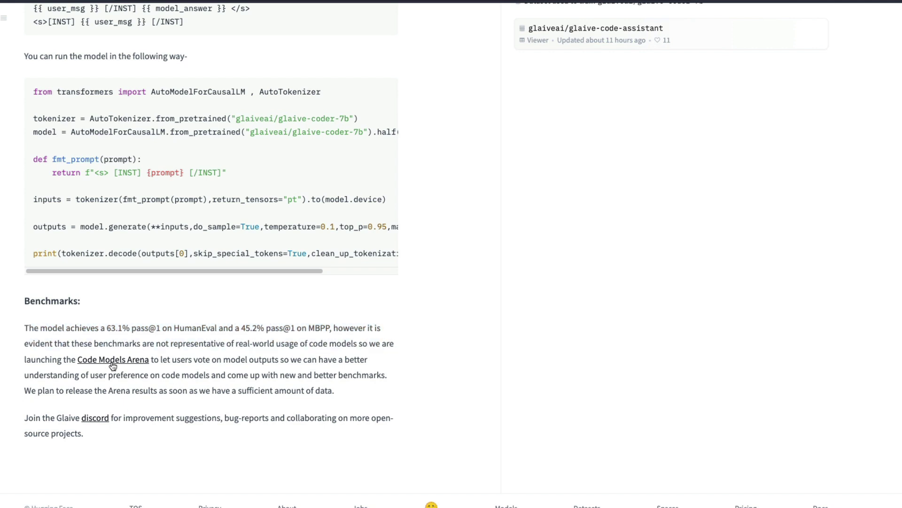
{"action": "left_click_drag", "start_coordinate": [272, 360], "coordinate": [340, 394]}
{"action": "left_click", "coordinate": [338, 395]}
{"action": "left_click_drag", "start_coordinate": [256, 432], "coordinate": [14, 298]}
Highlight the blog's sentence about releasing apache-2.0 training data, then return to Hugging Face.
{"action": "left_click", "coordinate": [76, 349]}
{"action": "scroll", "coordinate": [179, 400], "scroll_direction": "up", "scroll_amount": 1}
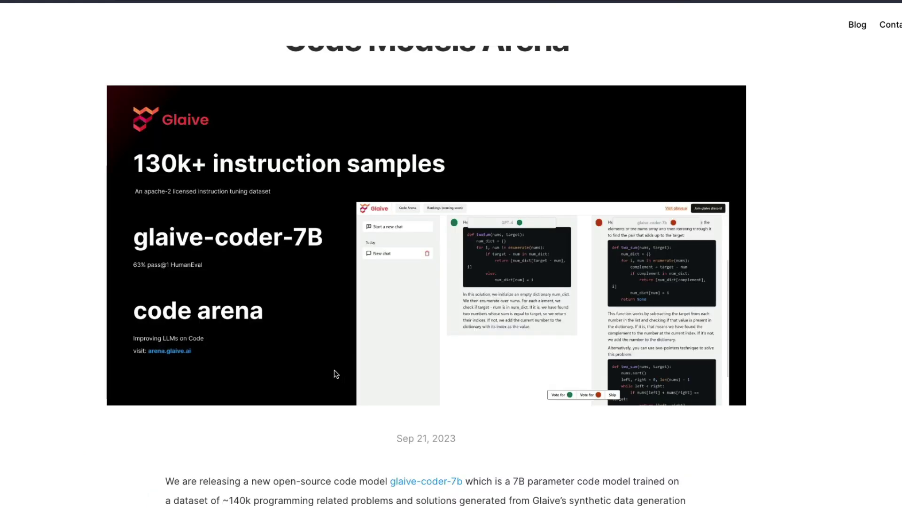
{"action": "scroll", "coordinate": [335, 371], "scroll_direction": "down", "scroll_amount": 3}
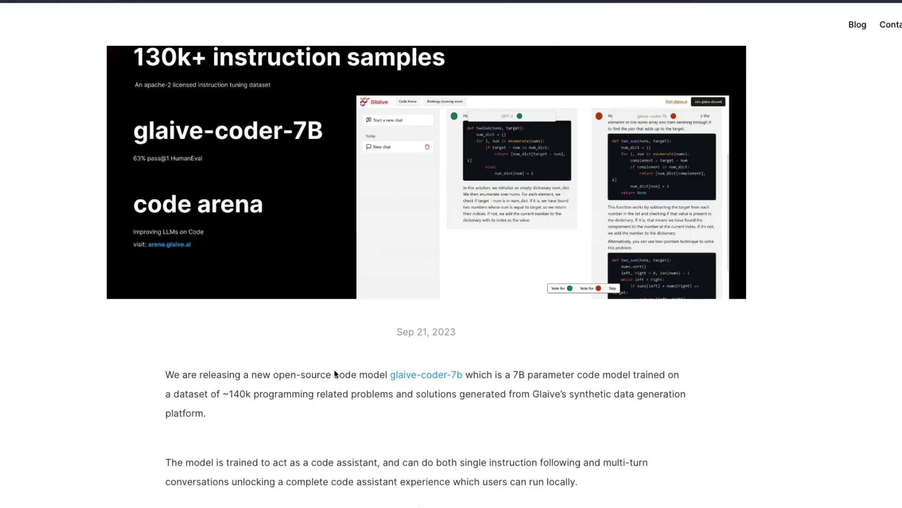
{"action": "scroll", "coordinate": [334, 369], "scroll_direction": "down", "scroll_amount": 6}
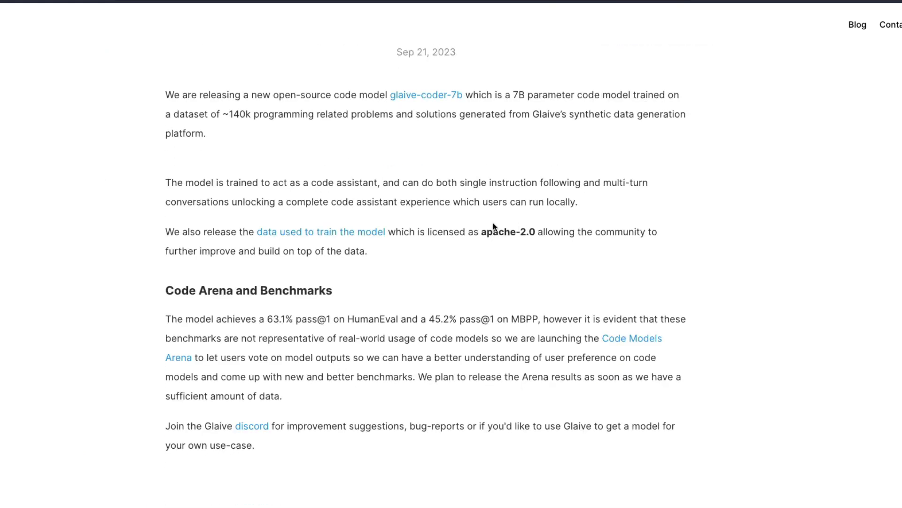
{"action": "left_click_drag", "start_coordinate": [482, 234], "coordinate": [535, 234]}
{"action": "left_click_drag", "start_coordinate": [158, 232], "coordinate": [533, 246]}
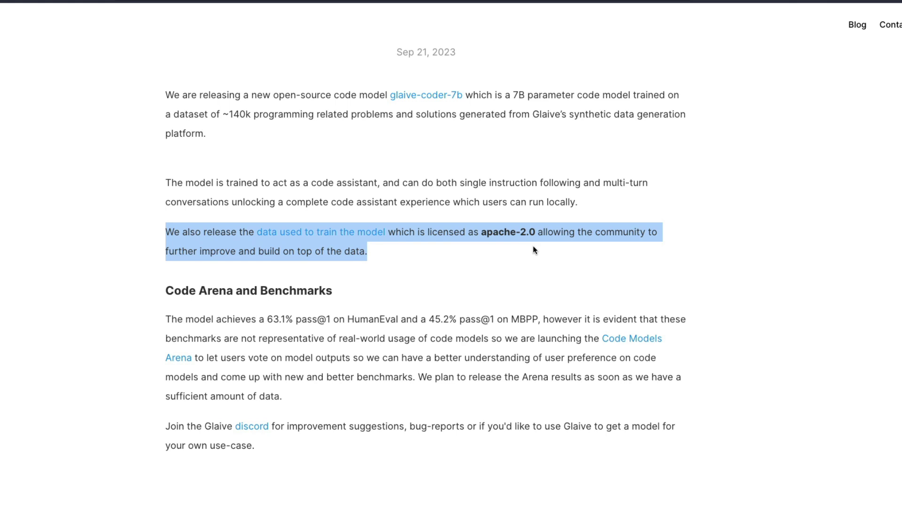
{"action": "left_click", "coordinate": [31, 1]}
{"action": "scroll", "coordinate": [168, 279], "scroll_direction": "up", "scroll_amount": 8}
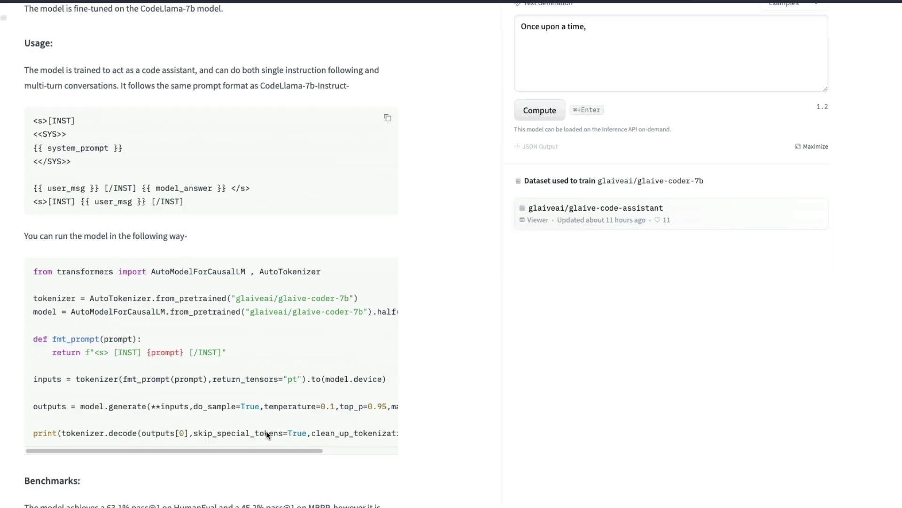
Scroll over the glaive-coder-7b file list and model card.
{"action": "scroll", "coordinate": [267, 431], "scroll_direction": "down", "scroll_amount": 4}
{"action": "scroll", "coordinate": [269, 432], "scroll_direction": "up", "scroll_amount": 8}
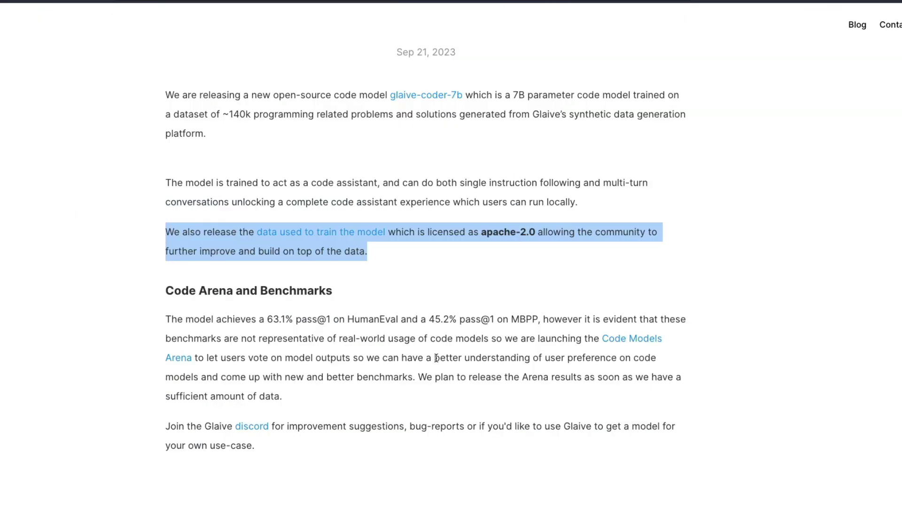
Highlight the Code Arena and Benchmarks paragraph of the release post, then clear the highlight.
{"action": "left_click", "coordinate": [436, 358]}
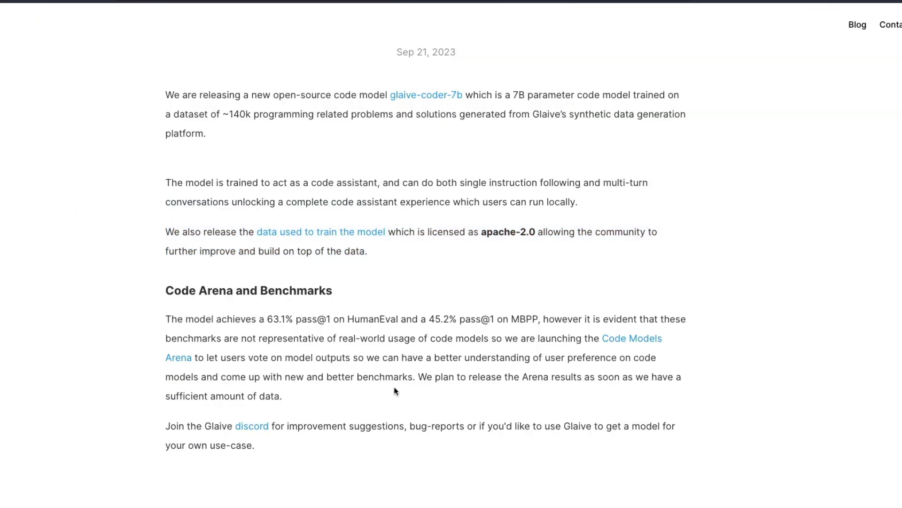
{"action": "left_click_drag", "start_coordinate": [284, 397], "coordinate": [143, 314]}
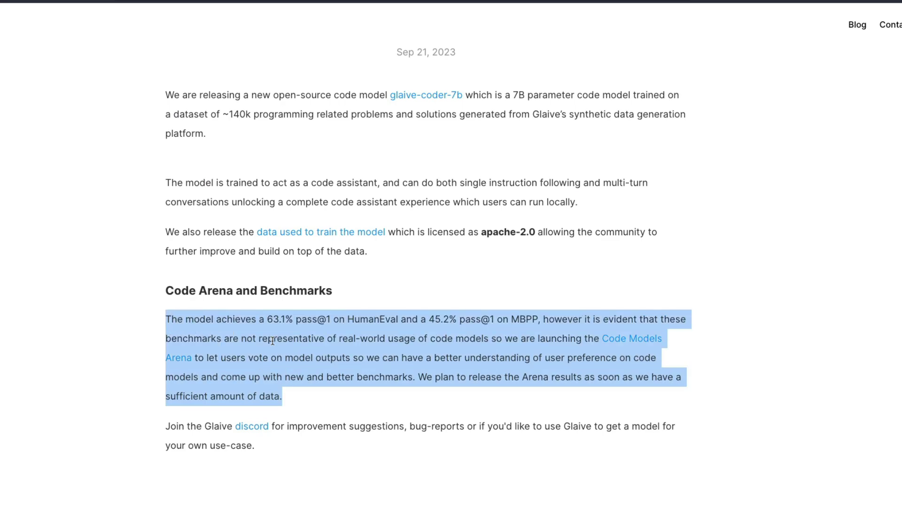
{"action": "scroll", "coordinate": [321, 348], "scroll_direction": "up", "scroll_amount": 1}
{"action": "left_click", "coordinate": [465, 261]}
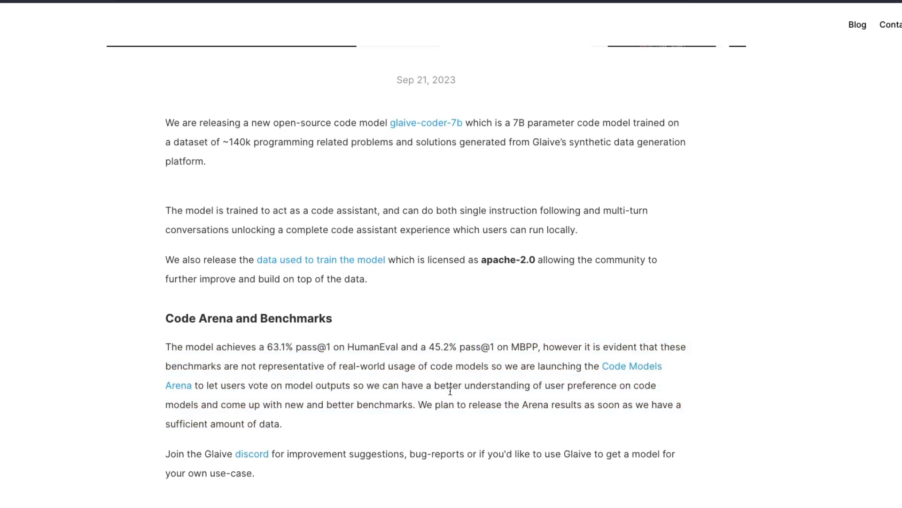
Scroll the Code Arena chats down to glaive-coder-7b's crossword answer and PuzzleLib notes.
{"action": "scroll", "coordinate": [450, 390], "scroll_direction": "down", "scroll_amount": 1}
{"action": "scroll", "coordinate": [451, 390], "scroll_direction": "up", "scroll_amount": 8}
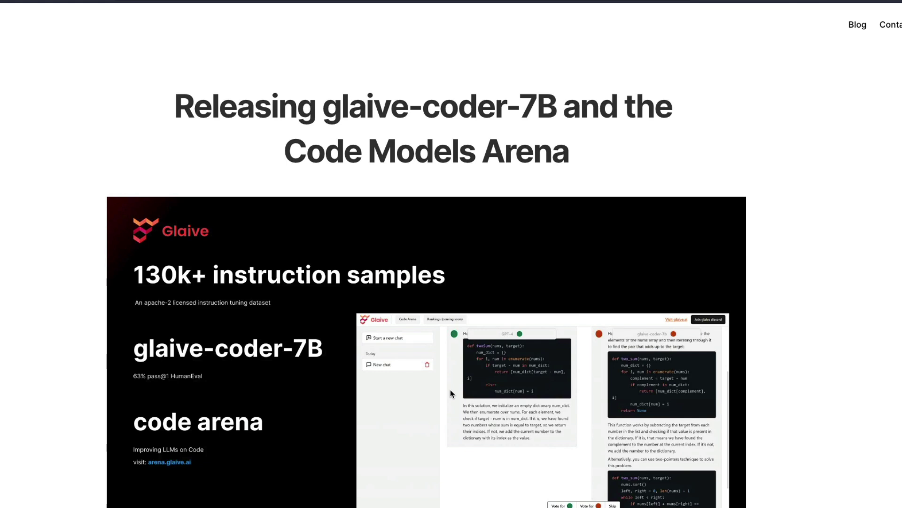
{"action": "scroll", "coordinate": [450, 390], "scroll_direction": "down", "scroll_amount": 1}
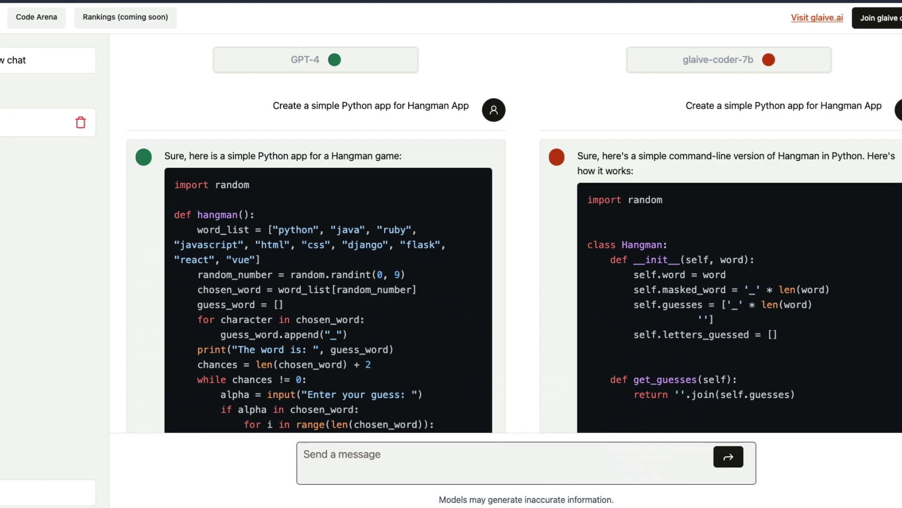
{"action": "scroll", "coordinate": [515, 331], "scroll_direction": "down", "scroll_amount": 20}
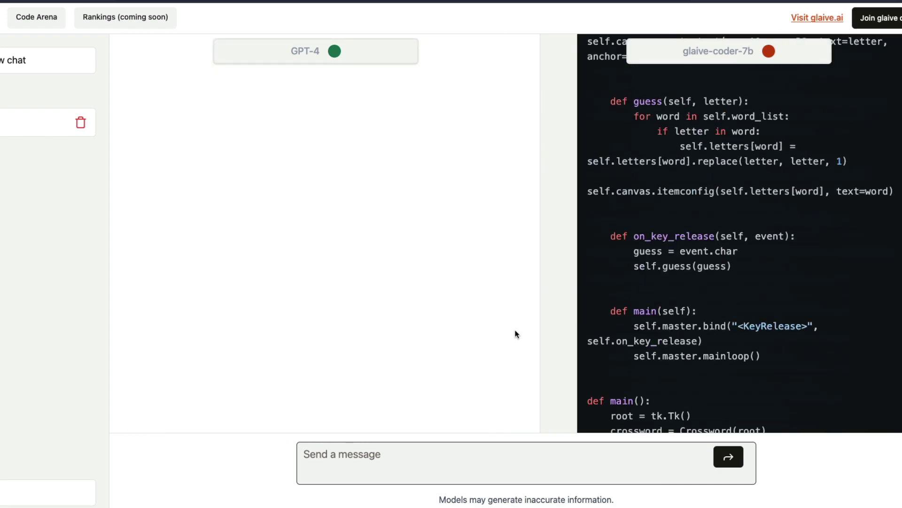
{"action": "scroll", "coordinate": [515, 333], "scroll_direction": "down", "scroll_amount": 9}
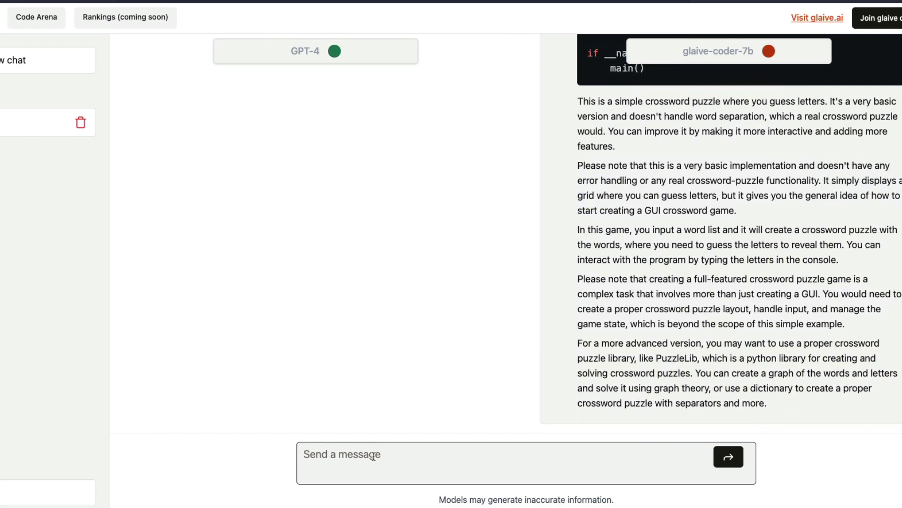
Start a new chat and send the colourful Tkinter greeting-app prompt to both models.
{"action": "left_click", "coordinate": [89, 65]}
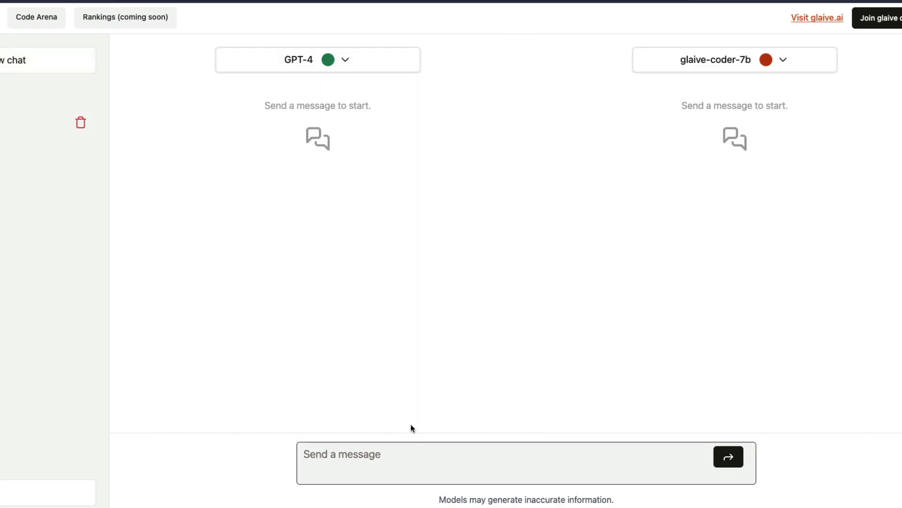
{"action": "left_click", "coordinate": [414, 452]}
{"action": "type", "text": "Create a colorful python gui that shows the name of the person entered in the text box, but while showing it should greet then \"Hello <name>\""}
{"action": "left_click", "coordinate": [728, 458]}
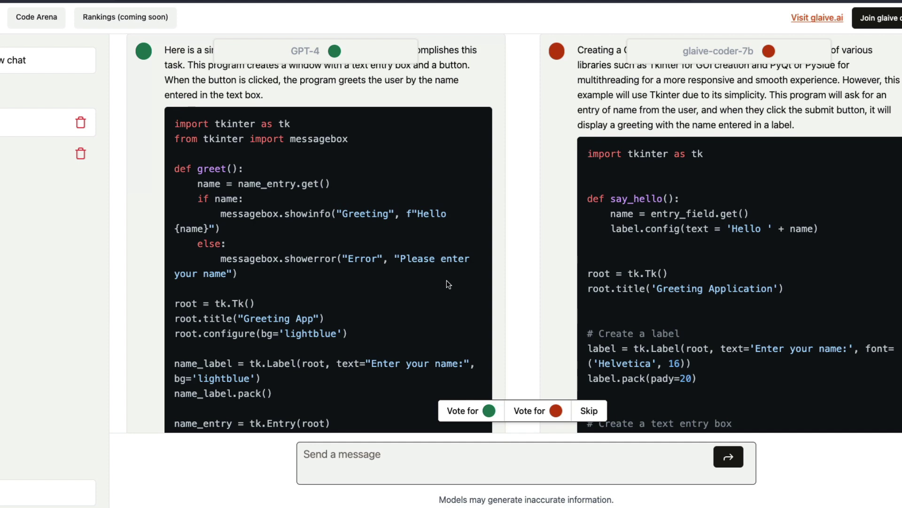
Read through GPT-4's greeting-app answer, highlighting and then clearing its intro.
{"action": "scroll", "coordinate": [447, 283], "scroll_direction": "up", "scroll_amount": 5}
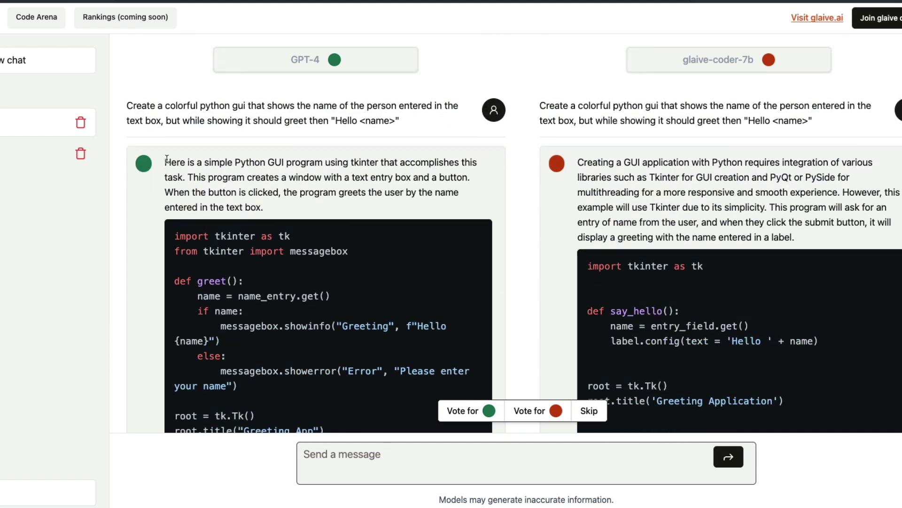
{"action": "left_click_drag", "start_coordinate": [167, 161], "coordinate": [266, 207]}
{"action": "scroll", "coordinate": [551, 304], "scroll_direction": "down", "scroll_amount": 6}
{"action": "scroll", "coordinate": [552, 303], "scroll_direction": "up", "scroll_amount": 2}
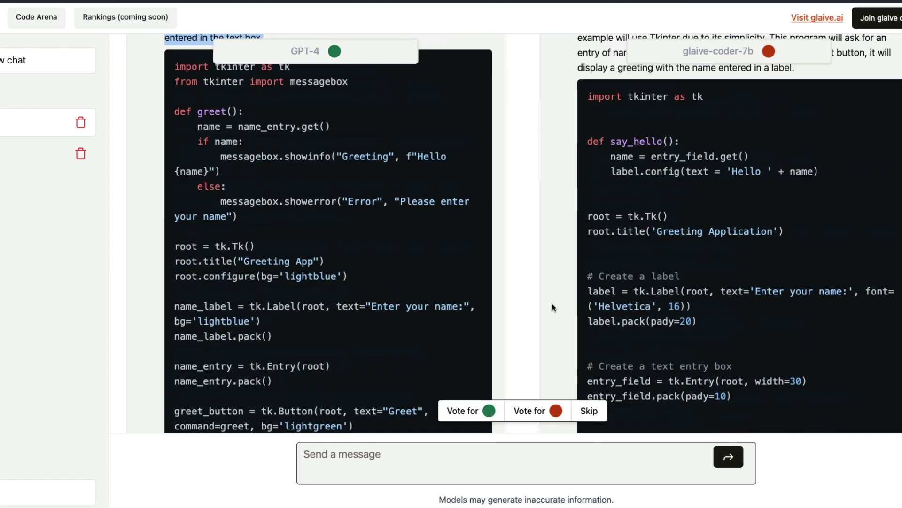
{"action": "scroll", "coordinate": [551, 302], "scroll_direction": "up", "scroll_amount": 3}
{"action": "left_click", "coordinate": [369, 260]}
{"action": "scroll", "coordinate": [358, 237], "scroll_direction": "down", "scroll_amount": 10}
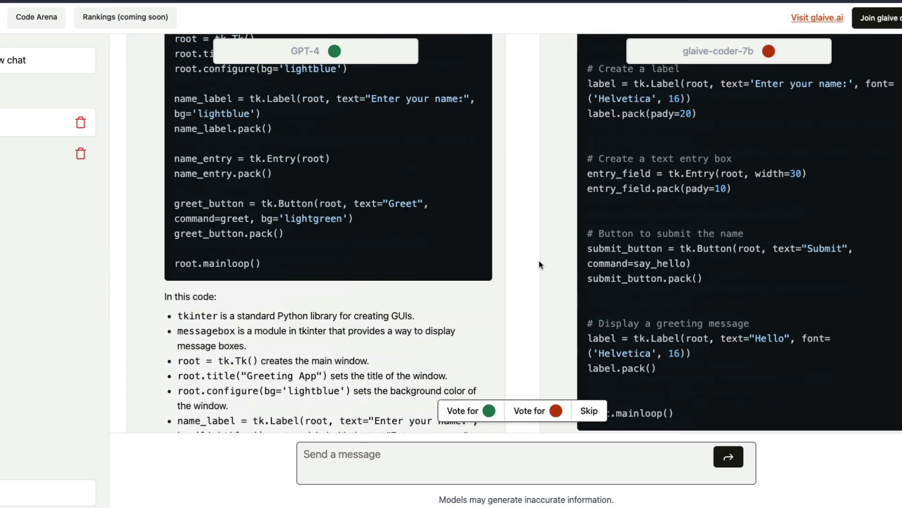
{"action": "scroll", "coordinate": [735, 263], "scroll_direction": "down", "scroll_amount": 1}
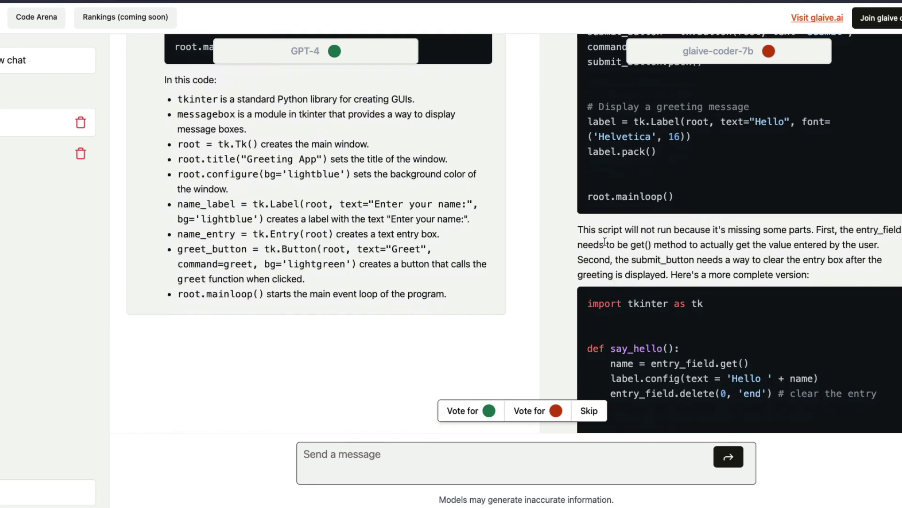
Review glaive-coder-7b's answer, highlighting its note that the script won't run.
{"action": "left_click_drag", "start_coordinate": [641, 231], "coordinate": [861, 262]}
{"action": "scroll", "coordinate": [819, 294], "scroll_direction": "down", "scroll_amount": 15}
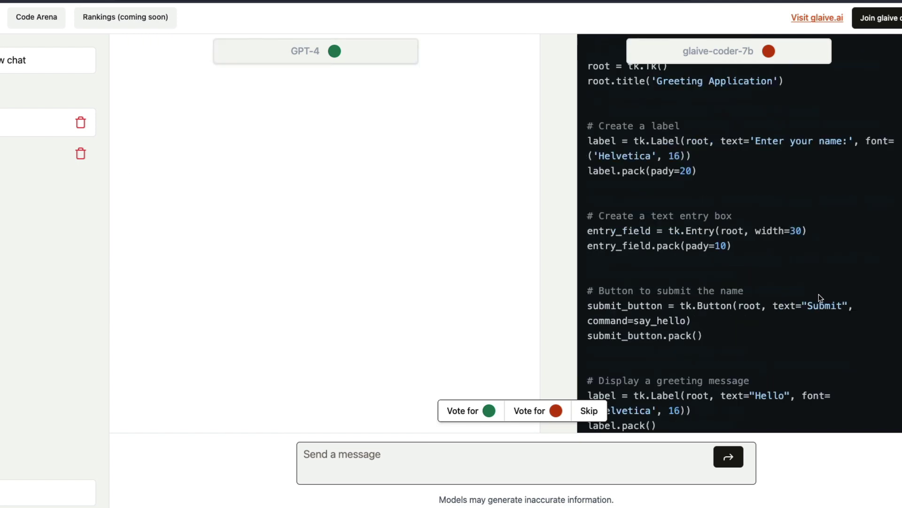
{"action": "scroll", "coordinate": [819, 294], "scroll_direction": "down", "scroll_amount": 10}
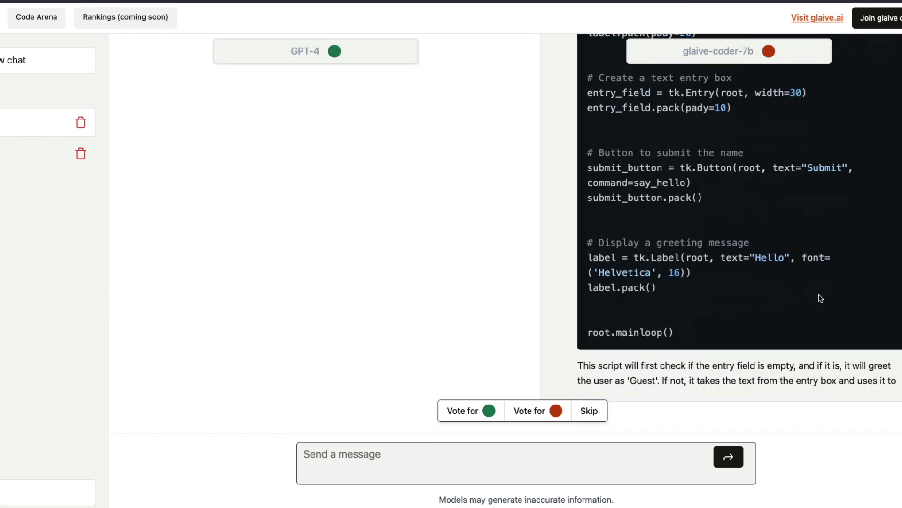
{"action": "scroll", "coordinate": [824, 325], "scroll_direction": "up", "scroll_amount": 1}
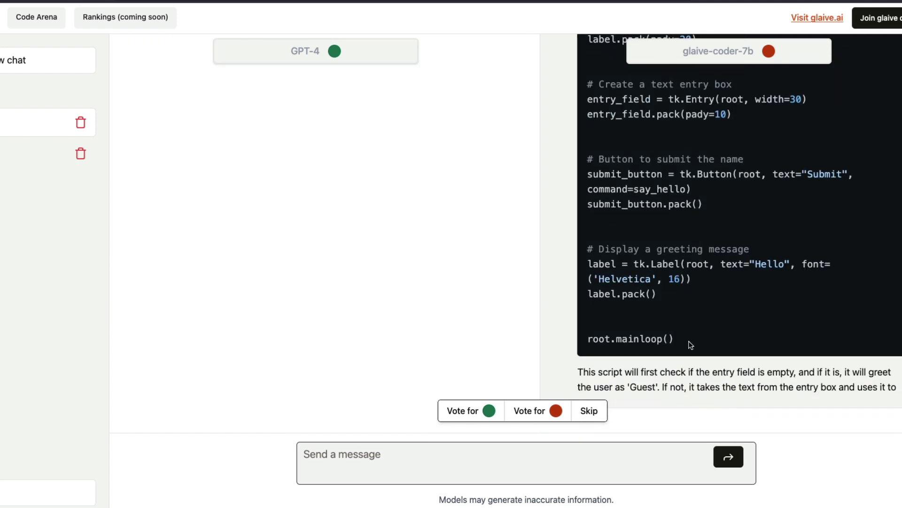
{"action": "left_click_drag", "start_coordinate": [689, 342], "coordinate": [620, 245]}
{"action": "left_click", "coordinate": [621, 248]}
{"action": "scroll", "coordinate": [622, 248], "scroll_direction": "up", "scroll_amount": 4}
{"action": "scroll", "coordinate": [622, 248], "scroll_direction": "up", "scroll_amount": 10}
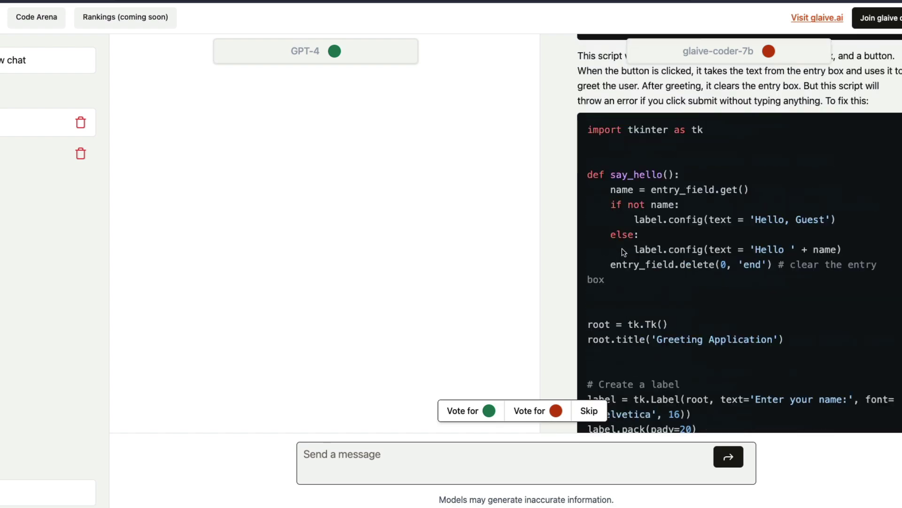
{"action": "scroll", "coordinate": [622, 249], "scroll_direction": "up", "scroll_amount": 15}
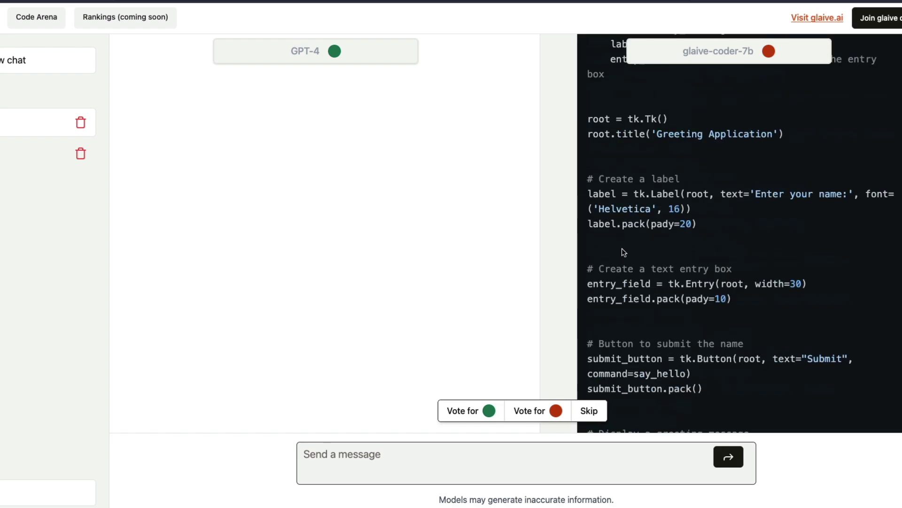
{"action": "scroll", "coordinate": [624, 252], "scroll_direction": "down", "scroll_amount": 2}
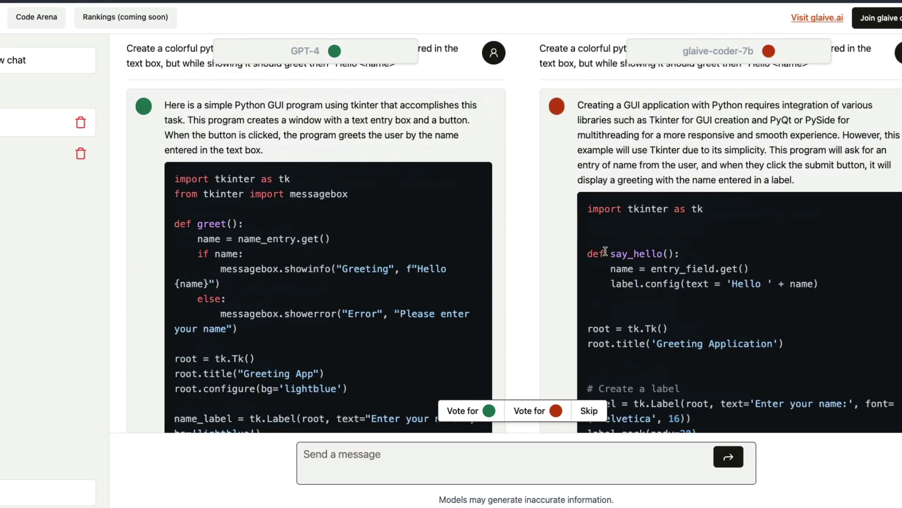
Select GPT-4's complete greeting program down to root.mainloop() and copy it.
{"action": "left_click_drag", "start_coordinate": [180, 187], "coordinate": [264, 284]}
{"action": "key", "text": "super+c"}
{"action": "scroll", "coordinate": [253, 301], "scroll_direction": "down", "scroll_amount": 6}
{"action": "key", "text": "super+Tab"}
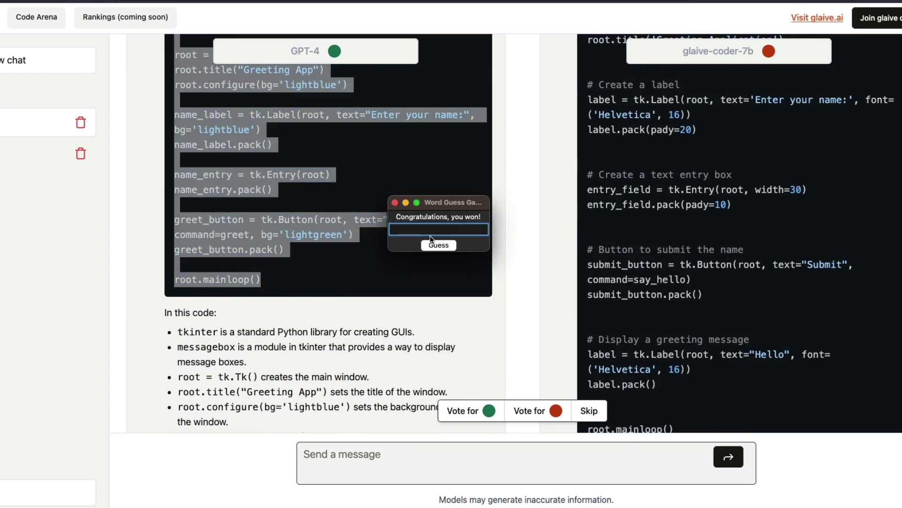
Close the Word Guess Game window, replace hangman.py with GPT-4's code and run it.
{"action": "left_click", "coordinate": [396, 203]}
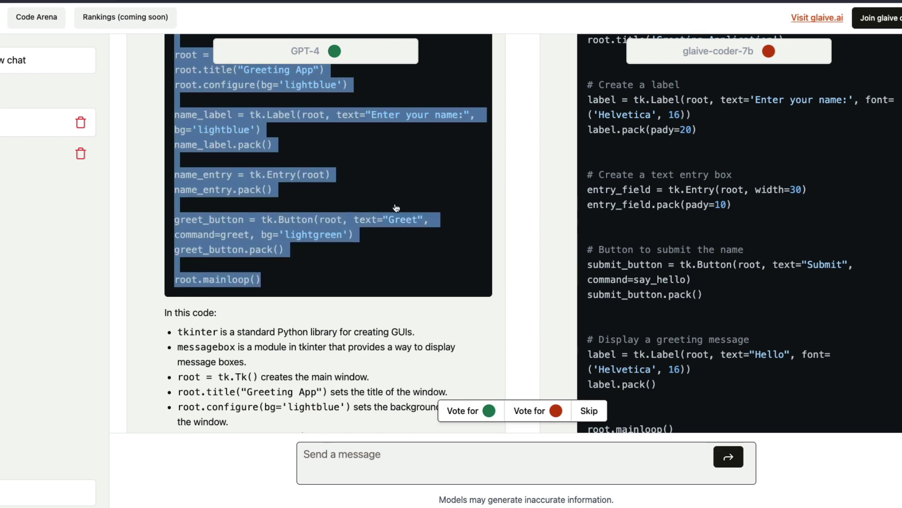
{"action": "key", "text": "super+Tab"}
{"action": "key", "text": "super+a"}
{"action": "key", "text": "super+v"}
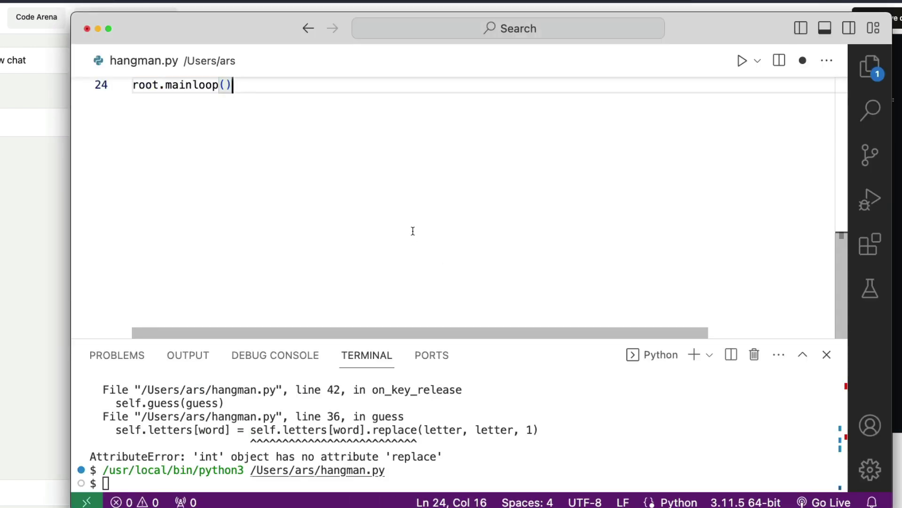
{"action": "scroll", "coordinate": [413, 235], "scroll_direction": "up", "scroll_amount": 5}
{"action": "key", "text": "super+a"}
{"action": "key", "text": "ctrl+F5"}
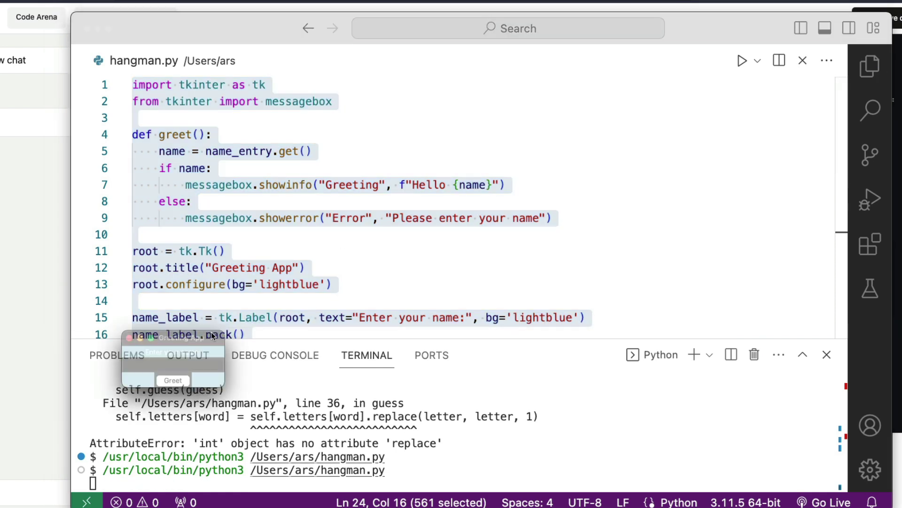
Greet two entered names in the Greeting App, dismissing each 'Hello' pop-up, then close it.
{"action": "left_click", "coordinate": [473, 200]}
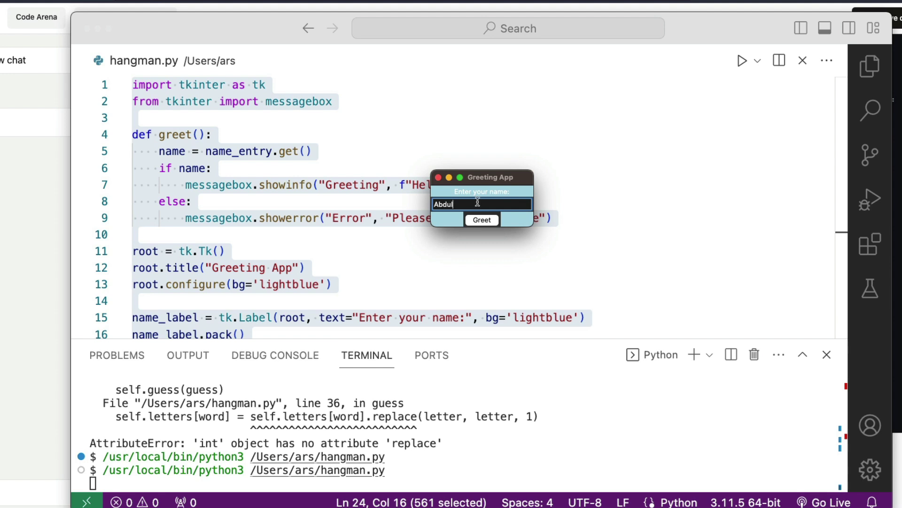
{"action": "left_click", "coordinate": [484, 220]}
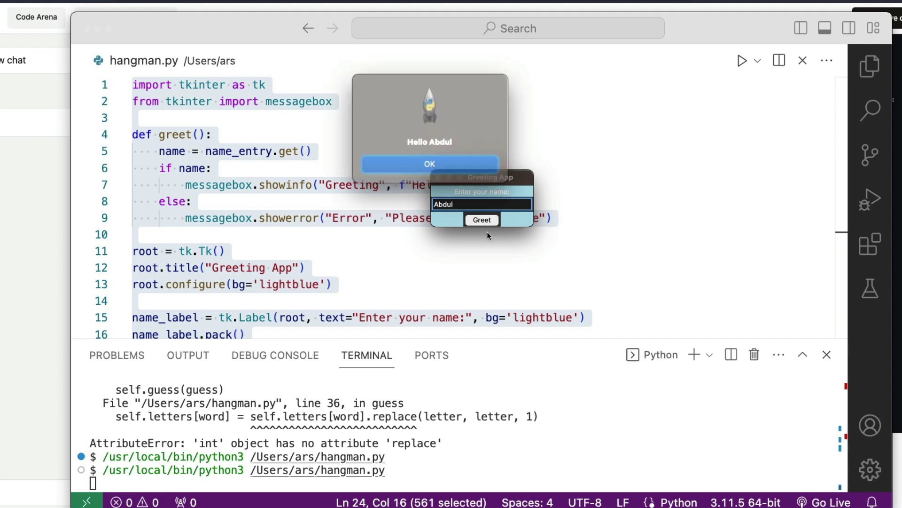
{"action": "left_click", "coordinate": [428, 161]}
{"action": "double_click", "coordinate": [465, 204]}
{"action": "type", "text": "1littlecoder"}
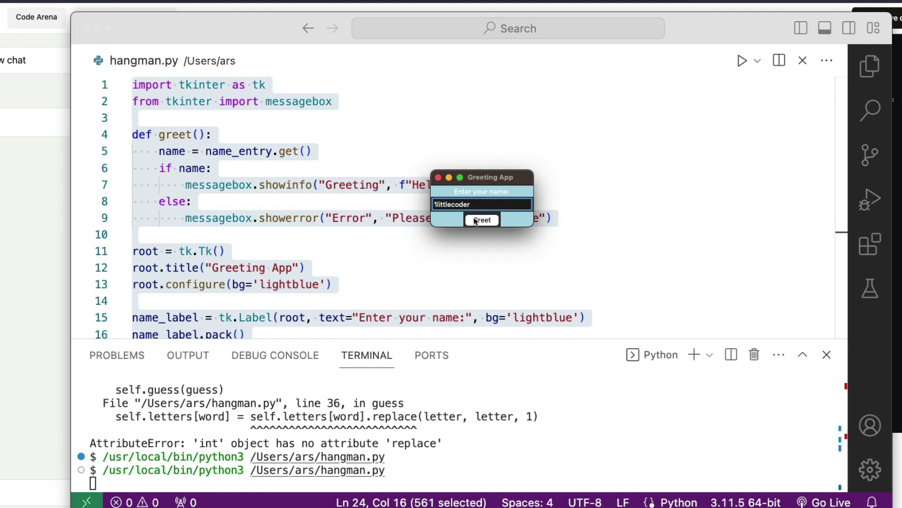
{"action": "left_click", "coordinate": [474, 217]}
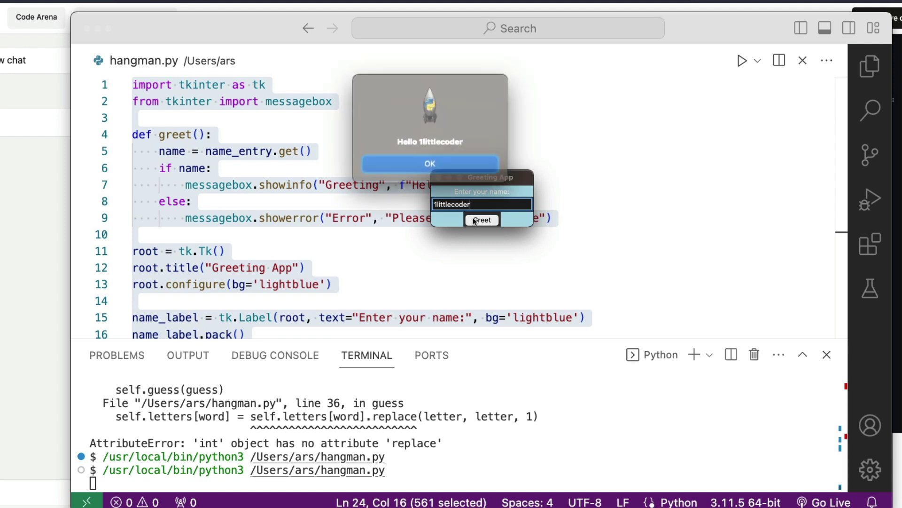
{"action": "left_click", "coordinate": [440, 165]}
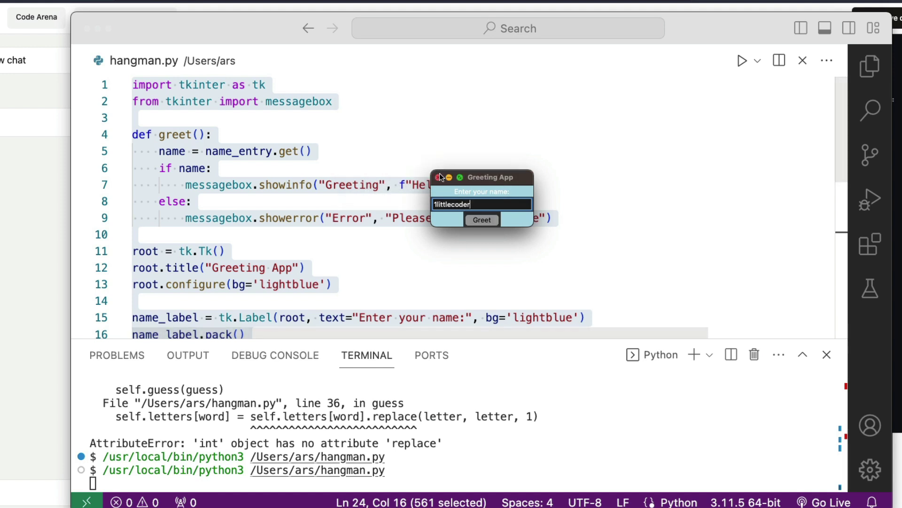
{"action": "left_click", "coordinate": [437, 177]}
{"action": "left_click", "coordinate": [457, 431]}
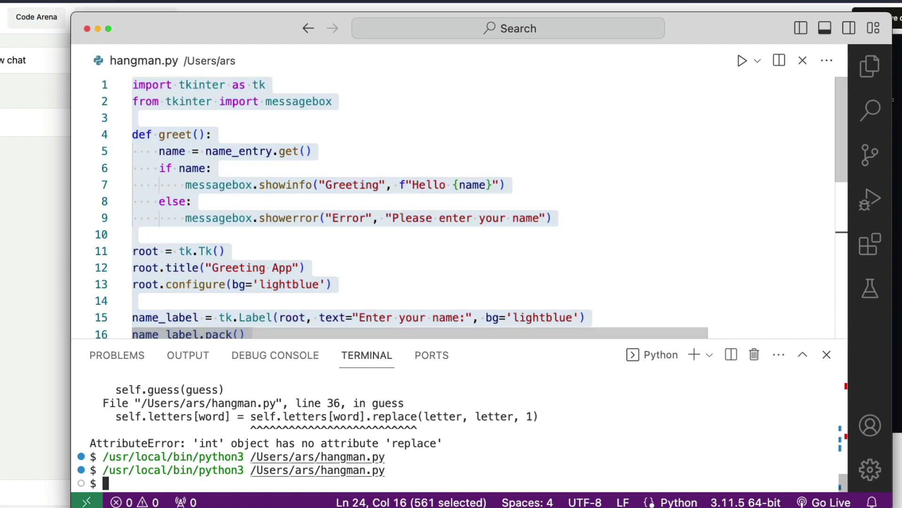
Select and copy glaive-coder-7b's first greeting-app code block in Code Arena.
{"action": "left_click", "coordinate": [57, 292]}
{"action": "scroll", "coordinate": [680, 240], "scroll_direction": "up", "scroll_amount": 5}
{"action": "scroll", "coordinate": [681, 240], "scroll_direction": "up", "scroll_amount": 1}
{"action": "left_click_drag", "start_coordinate": [582, 189], "coordinate": [683, 353]}
{"action": "scroll", "coordinate": [687, 360], "scroll_direction": "down", "scroll_amount": 5}
{"action": "scroll", "coordinate": [687, 361], "scroll_direction": "down", "scroll_amount": 3}
{"action": "left_click", "coordinate": [687, 260], "text": "shift"}
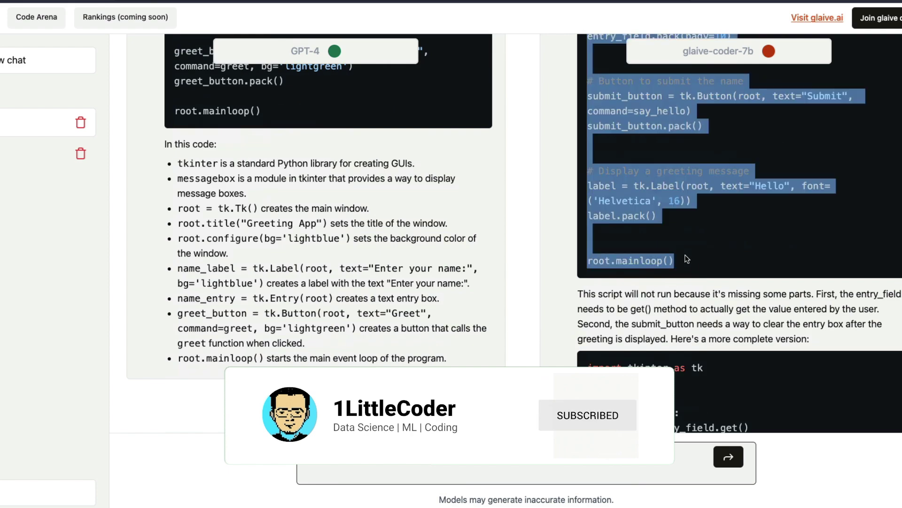
{"action": "key", "text": "super+c"}
Paste that code over the whole of hangman.py.
{"action": "key", "text": "super+Tab"}
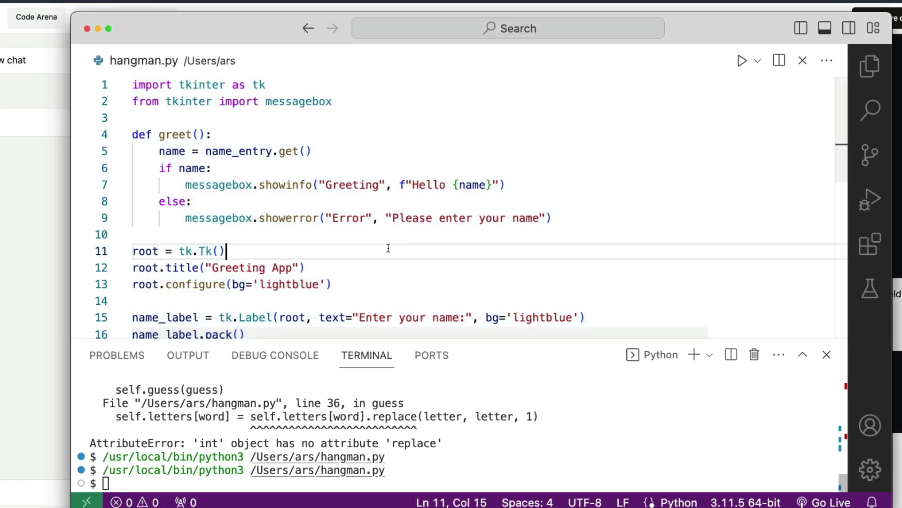
{"action": "key", "text": "super+a"}
{"action": "key", "text": "super+v"}
{"action": "scroll", "coordinate": [420, 265], "scroll_direction": "down", "scroll_amount": 3}
Select glaive-coder-7b's corrected script from its import line through root.mainloop().
{"action": "key", "text": "super+Tab"}
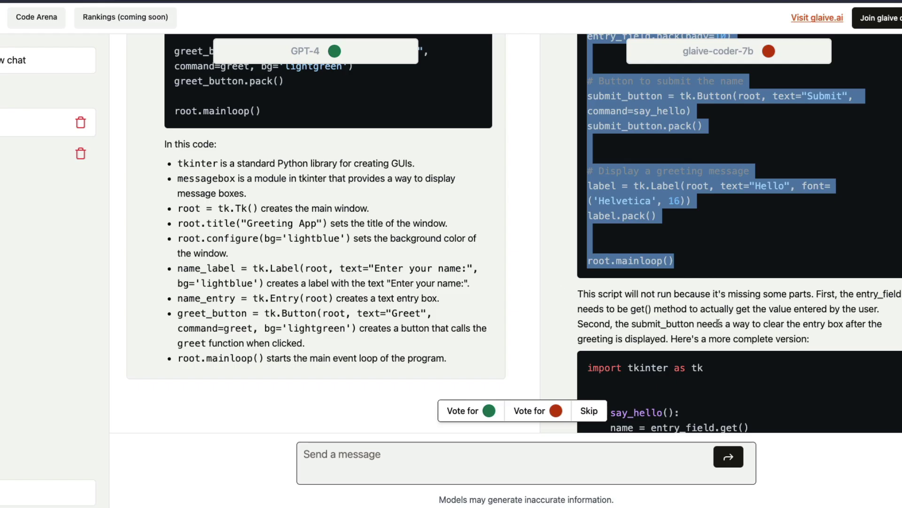
{"action": "scroll", "coordinate": [718, 324], "scroll_direction": "down", "scroll_amount": 8}
{"action": "scroll", "coordinate": [718, 325], "scroll_direction": "down", "scroll_amount": 10}
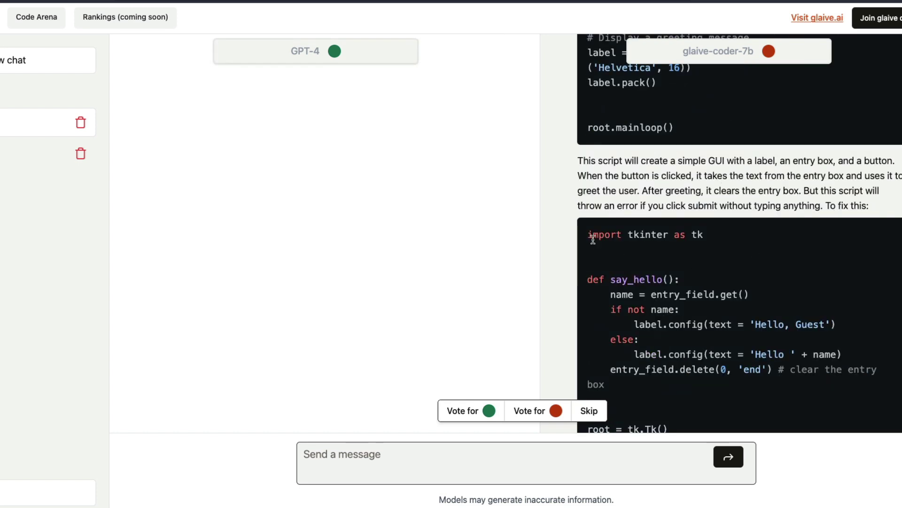
{"action": "left_click_drag", "start_coordinate": [589, 233], "coordinate": [741, 382]}
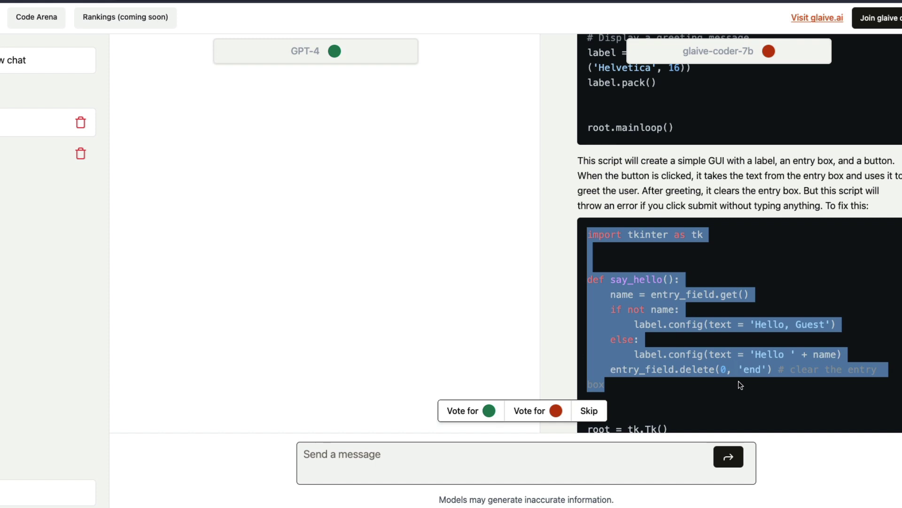
{"action": "scroll", "coordinate": [713, 370], "scroll_direction": "down", "scroll_amount": 10}
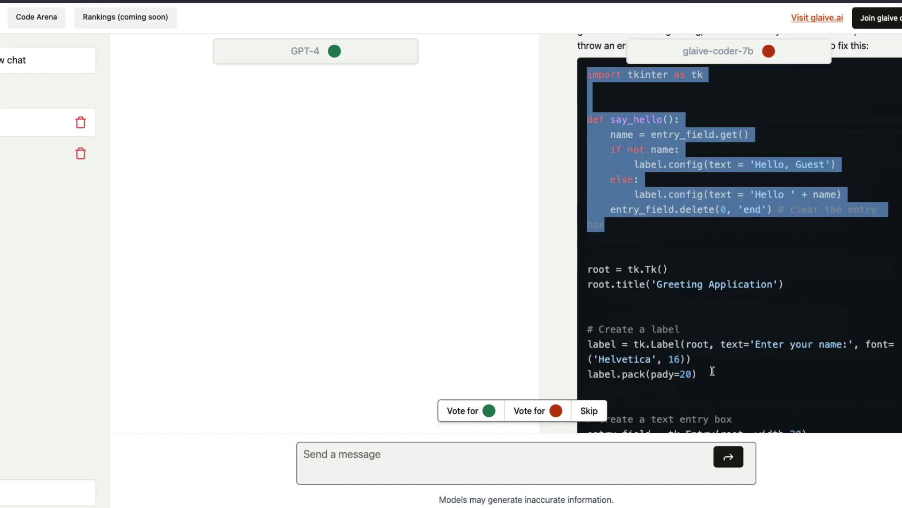
{"action": "left_click", "coordinate": [687, 385], "text": "shift"}
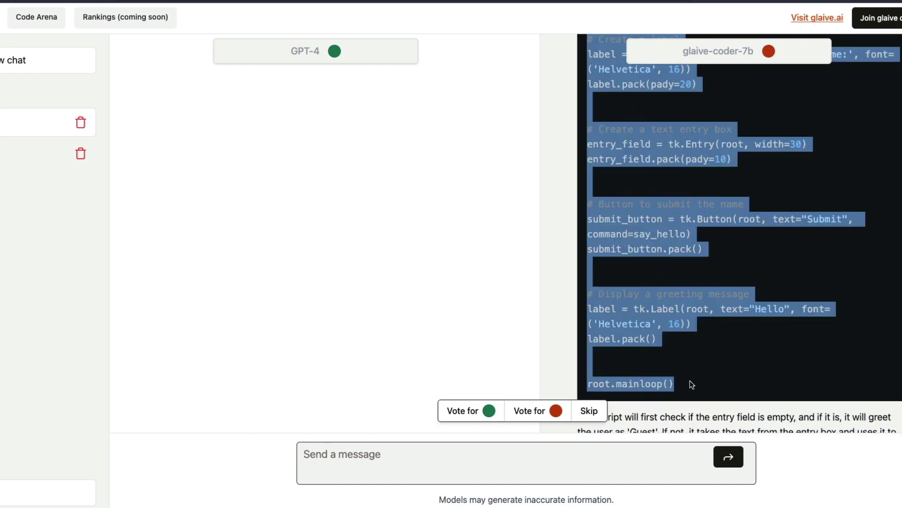
Replace hangman.py's contents with the corrected glaive-coder-7b code and run it.
{"action": "scroll", "coordinate": [689, 383], "scroll_direction": "down", "scroll_amount": 2}
{"action": "key", "text": "super+Tab"}
{"action": "left_click", "coordinate": [429, 214]}
{"action": "key", "text": "super+a"}
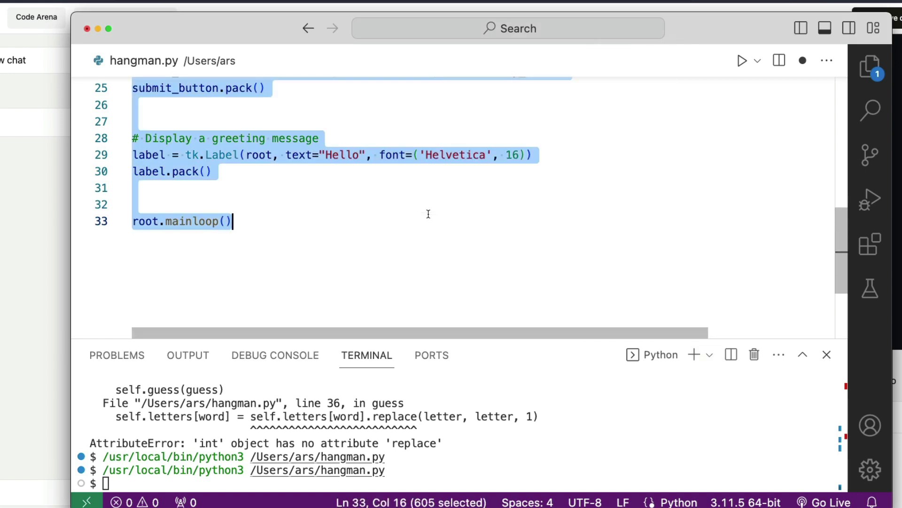
{"action": "key", "text": "super+v"}
{"action": "key", "text": "super+a"}
{"action": "key", "text": "ctrl+F5"}
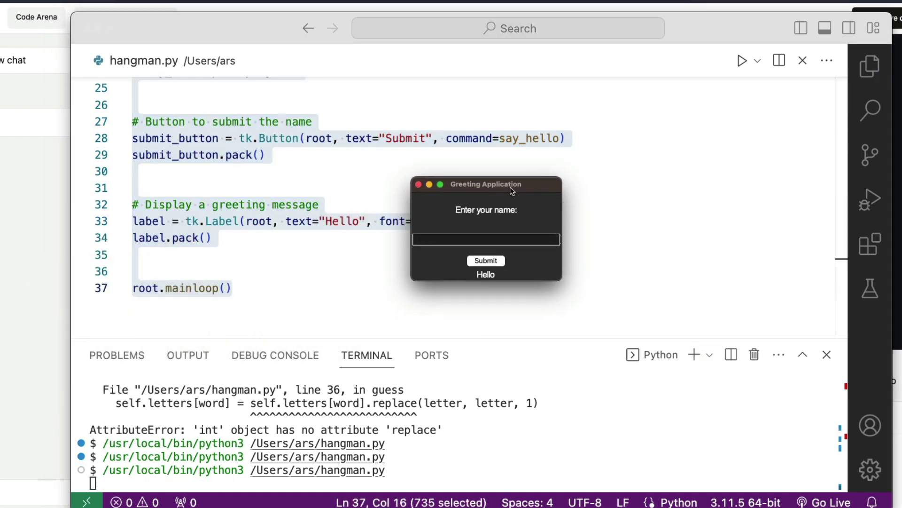
Submit three names in the Greeting Application, checking the label greets each one.
{"action": "left_click", "coordinate": [469, 246]}
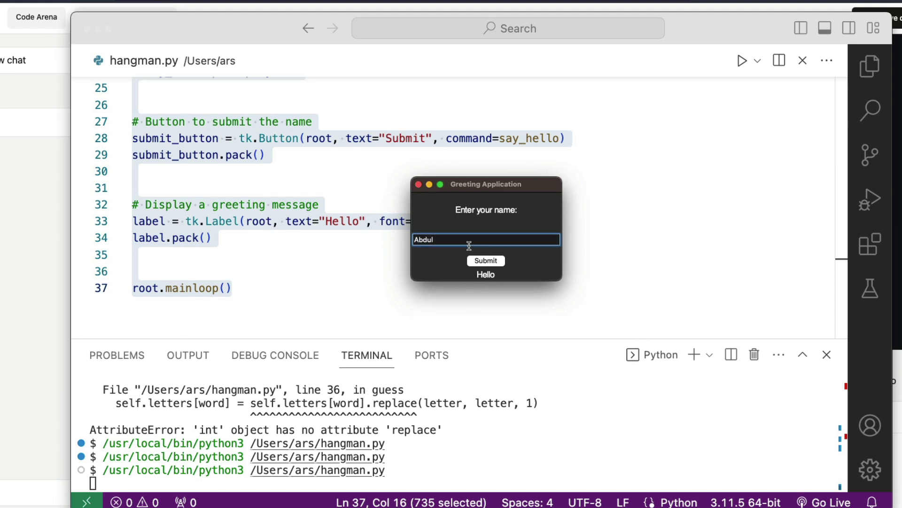
{"action": "type", "text": "Abdul"}
{"action": "left_click", "coordinate": [482, 260]}
{"action": "left_click", "coordinate": [439, 238]}
{"action": "type", "text": "1littlecoder"}
{"action": "left_click", "coordinate": [489, 258]}
{"action": "left_click", "coordinate": [422, 238]}
{"action": "left_click", "coordinate": [501, 266]}
{"action": "left_click", "coordinate": [292, 254]}
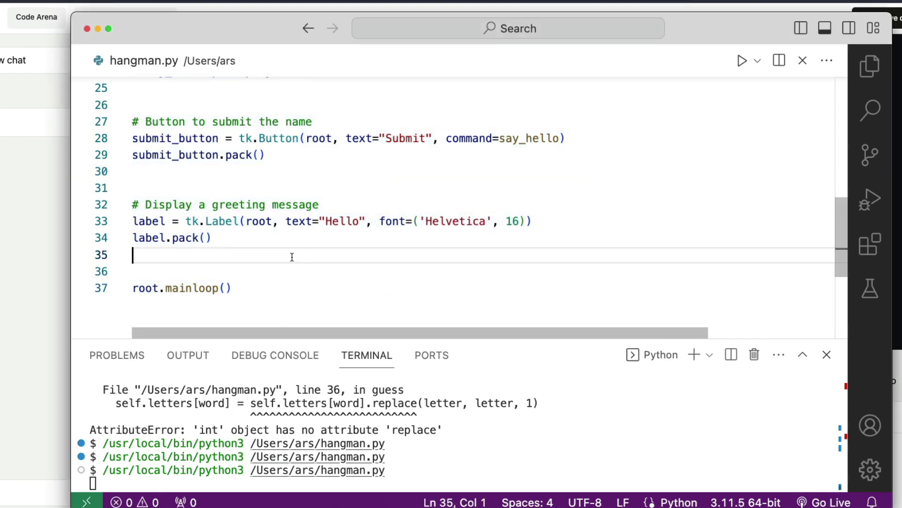
Scroll the glaive-coder-7b Hugging Face model card through its description, usage code and benchmark scores.
{"action": "left_click", "coordinate": [53, 337]}
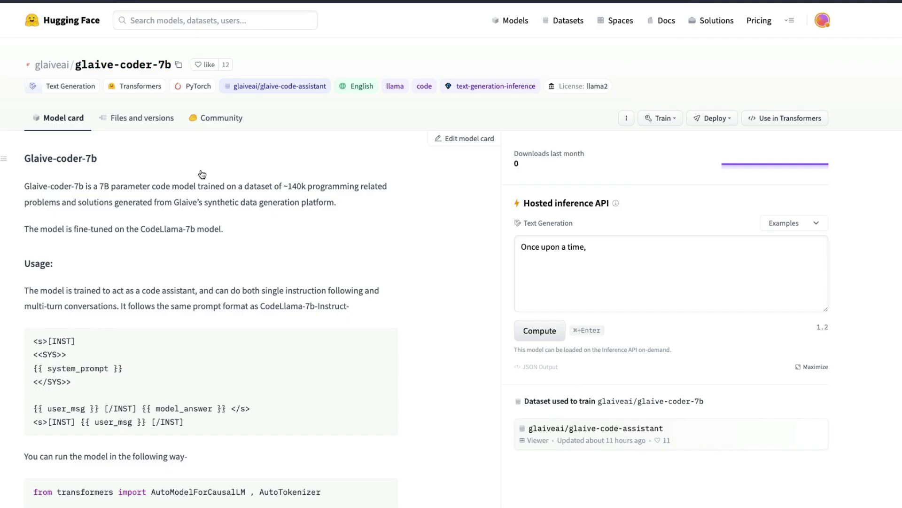
{"action": "scroll", "coordinate": [216, 253], "scroll_direction": "down", "scroll_amount": 10}
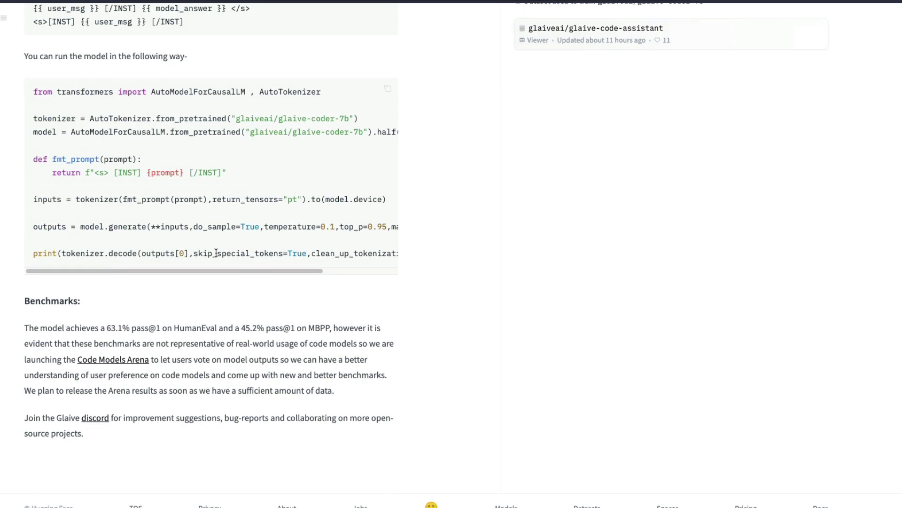
{"action": "scroll", "coordinate": [216, 250], "scroll_direction": "up", "scroll_amount": 8}
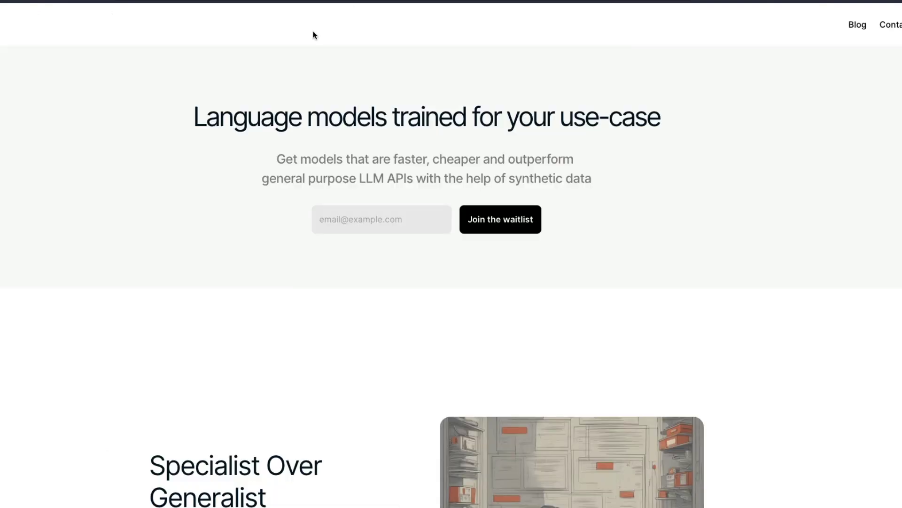
{"action": "scroll", "coordinate": [207, 343], "scroll_direction": "down", "scroll_amount": 15}
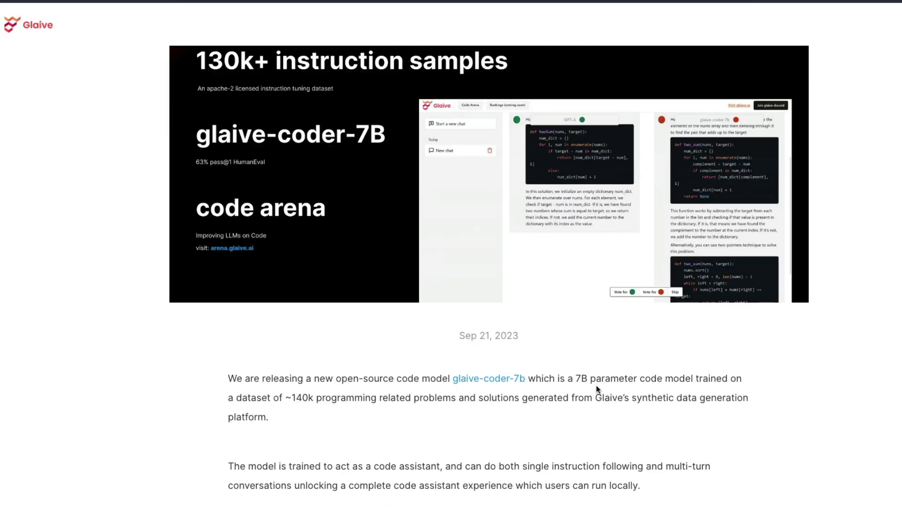
{"action": "scroll", "coordinate": [597, 387], "scroll_direction": "down", "scroll_amount": 2}
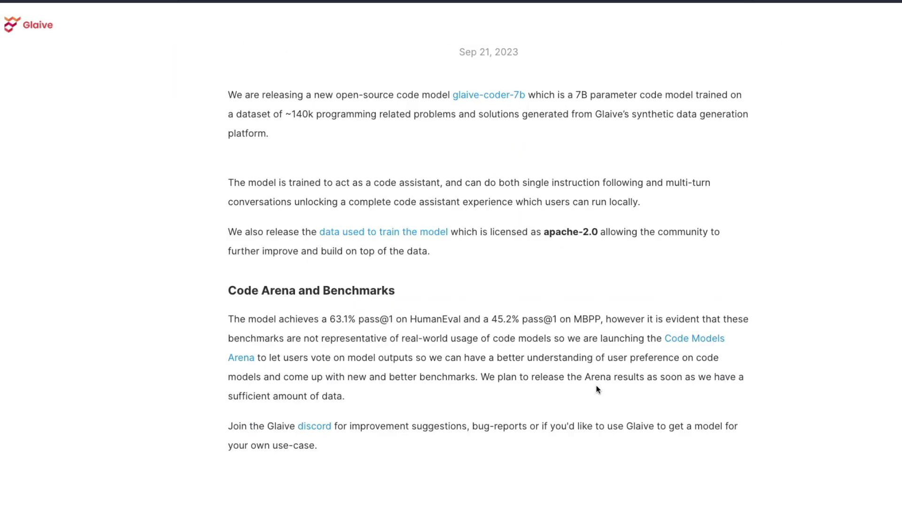